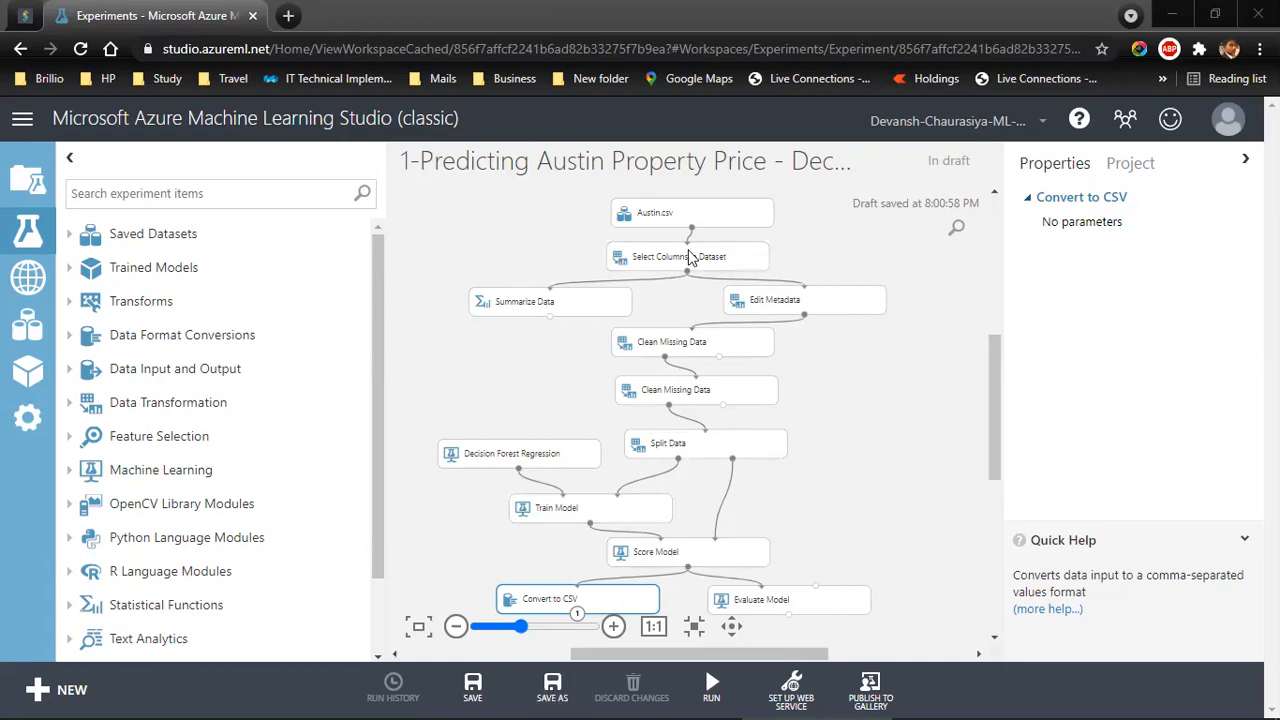
Save a copy of the experiment, changing the number at the start of its name to 2
click(552, 688)
key(BackSpace)
key(BackSpace)
key(BackSpace)
key(BackSpace)
key(BackSpace)
key(BackSpace)
key(BackSpace)
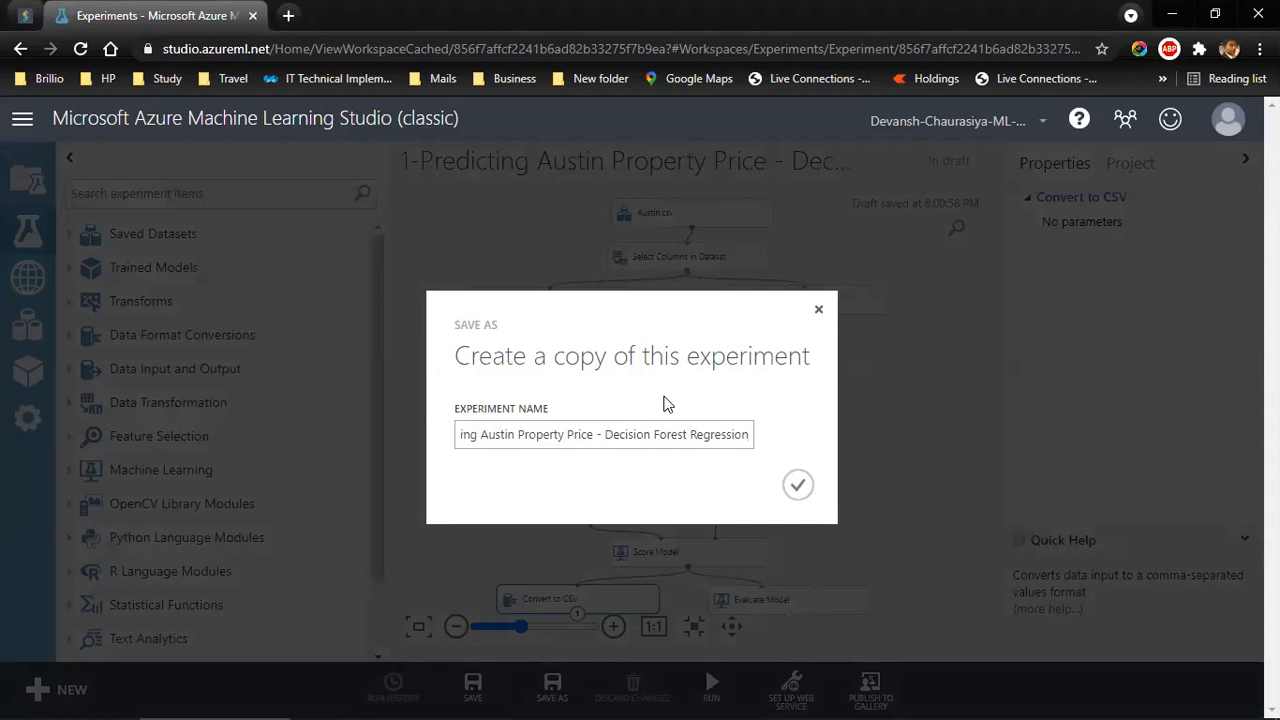
key(Home)
key(shift+Right)
text(2)
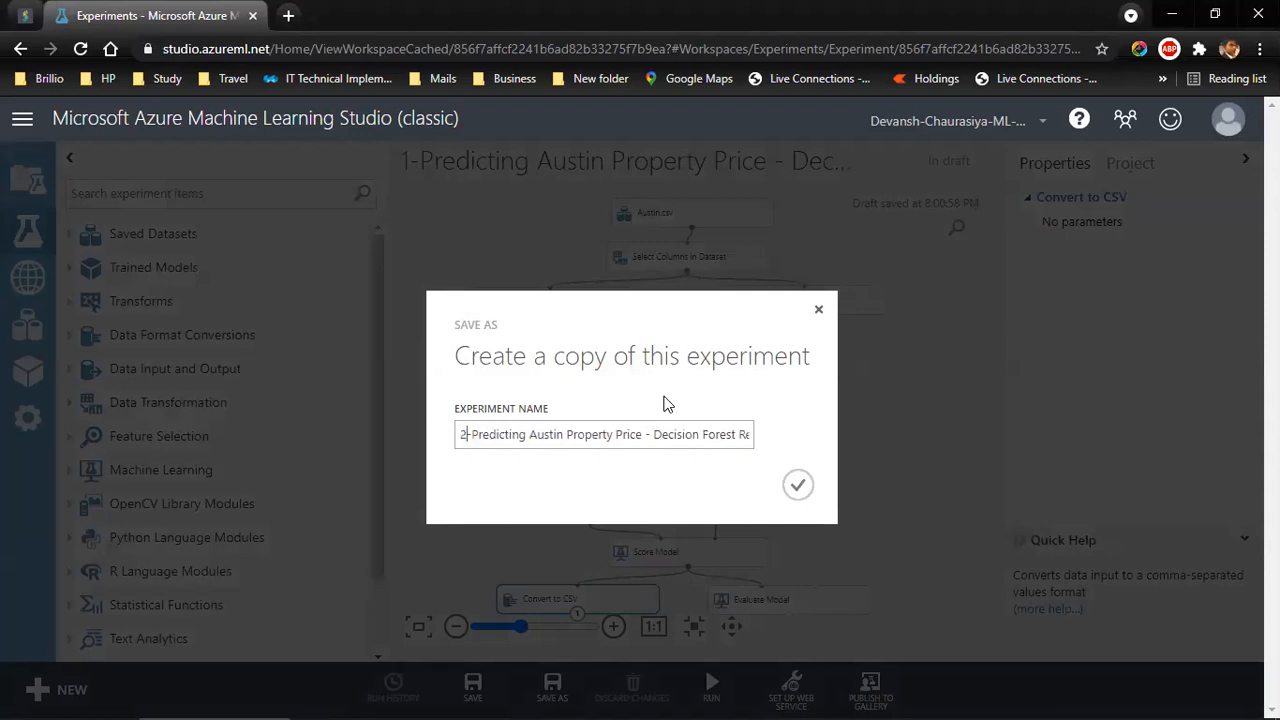
click(797, 485)
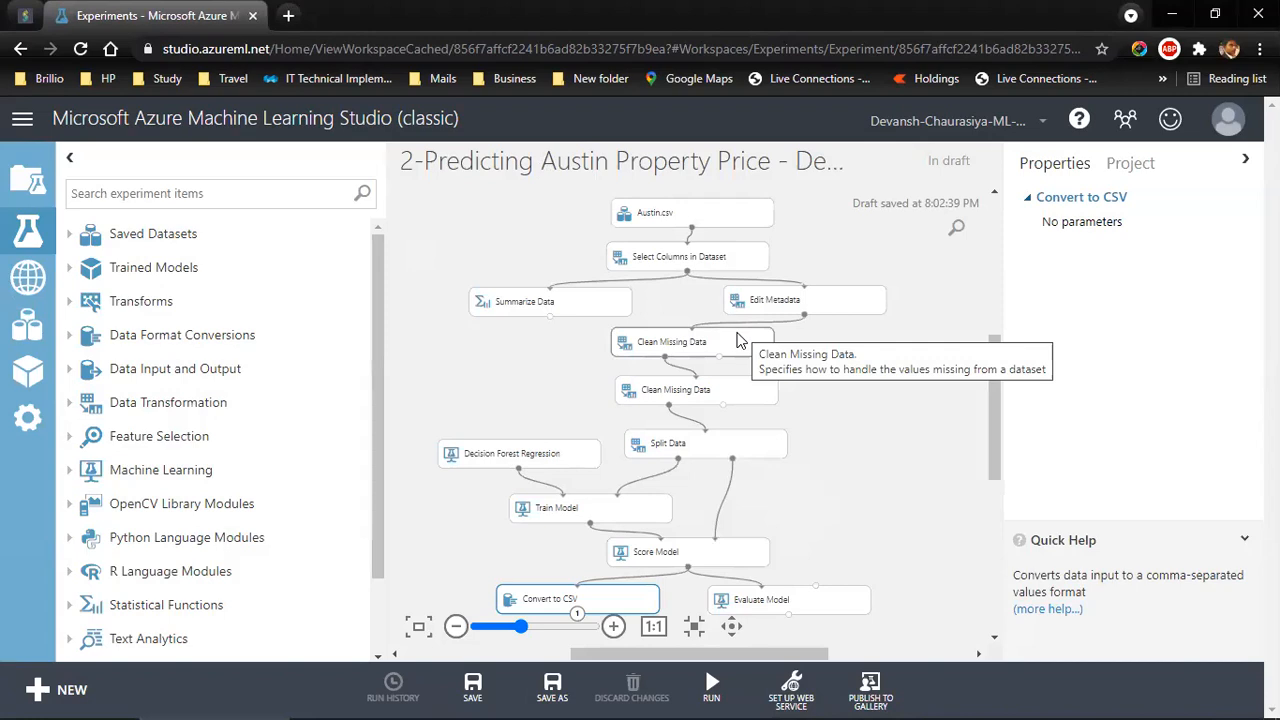
Add a Filter Based Feature Selection module to the canvas beside the second Clean Missing Data module
click(70, 440)
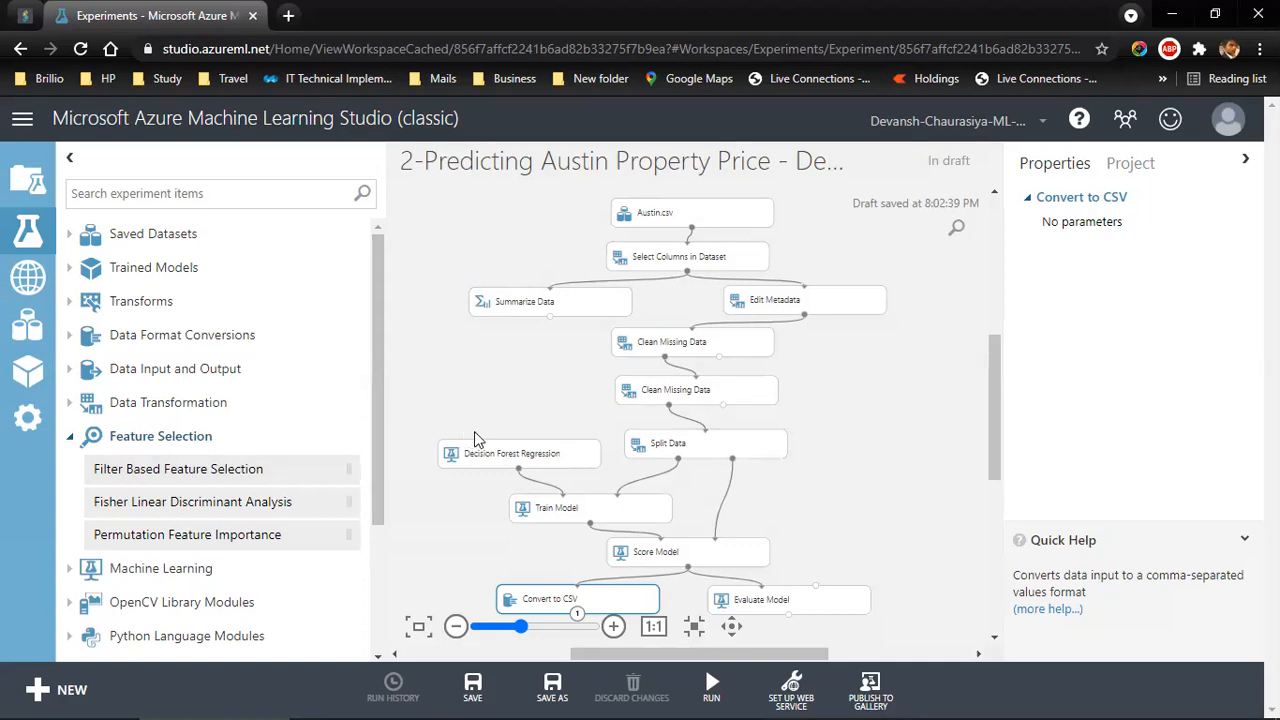
click(178, 470)
drag(590, 447, 884, 427)
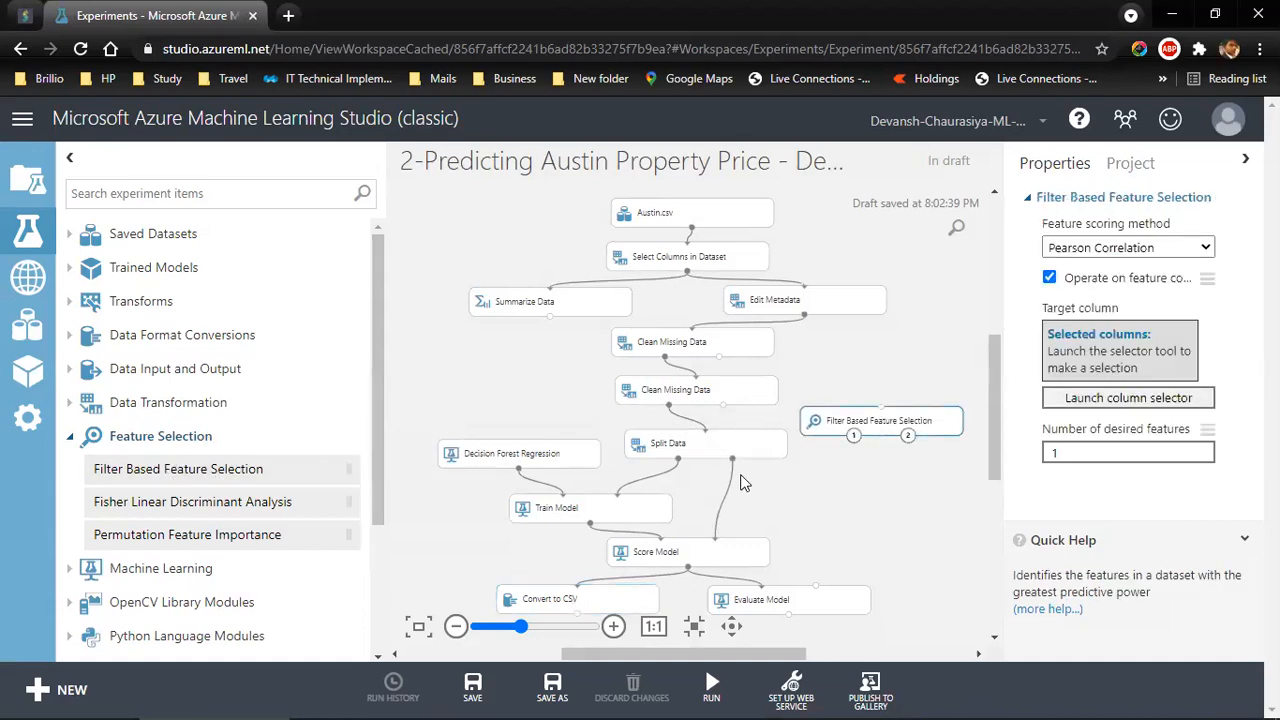
Shift Split Data and the modules below it down, and delete the connection between the second Clean Missing Data and Split Data
drag(420, 414, 890, 625)
drag(762, 508, 760, 505)
drag(718, 437, 707, 457)
click(690, 425)
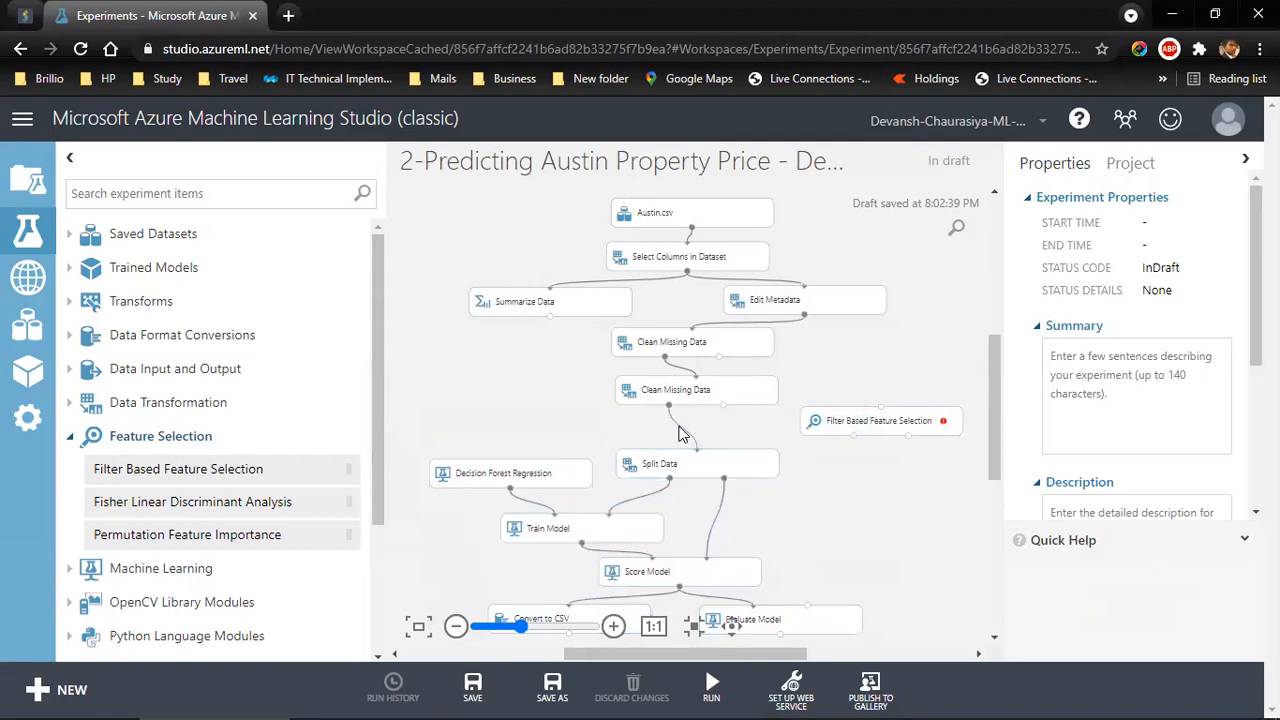
right_click(681, 433)
click(743, 450)
Place Filter Based Feature Selection between the second Clean Missing Data and Split Data modules and connect it to both
drag(850, 422, 828, 428)
drag(665, 402, 866, 422)
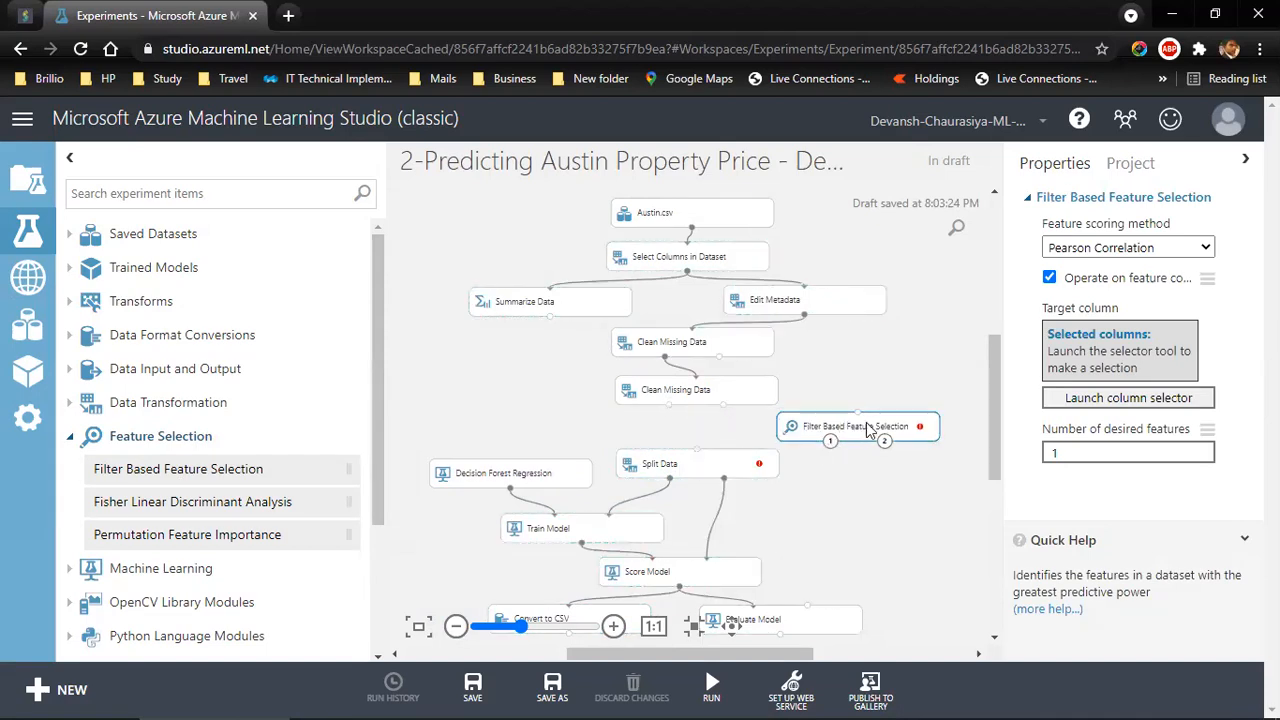
drag(433, 422, 843, 610)
drag(723, 468, 728, 483)
drag(752, 436, 700, 474)
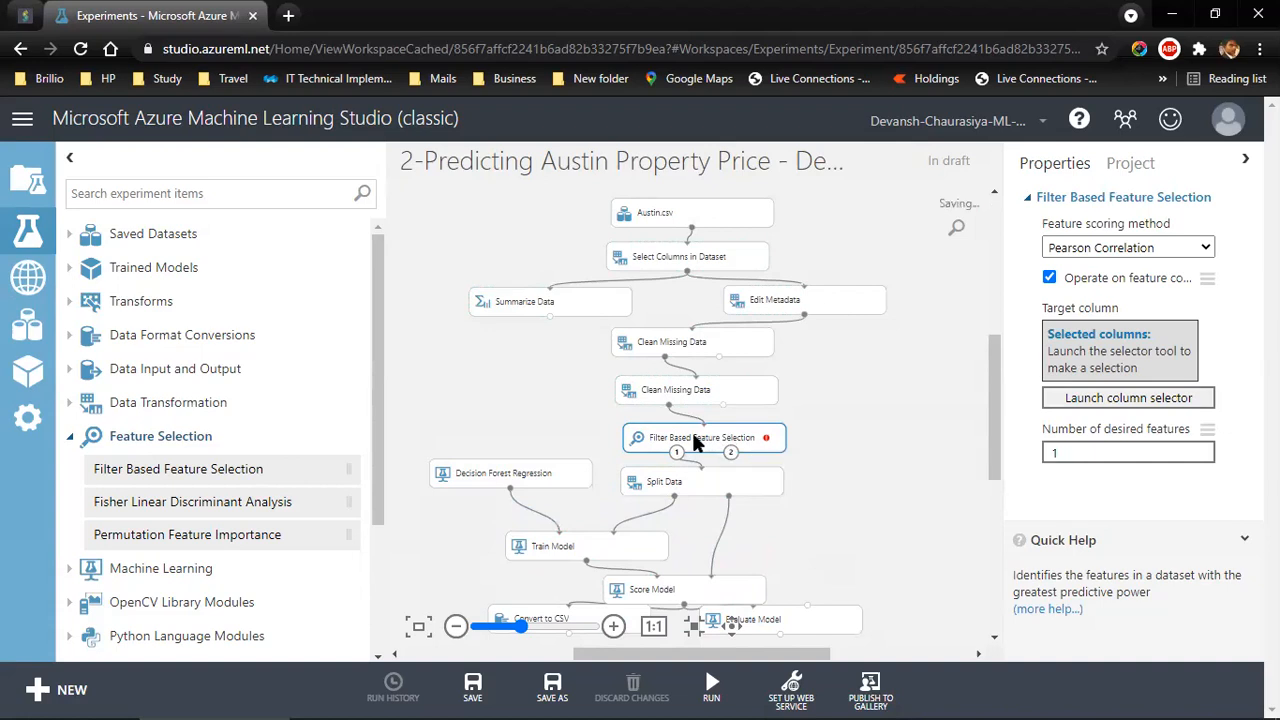
Review the feature scoring methods, keep Pearson Correlation, and look at the target column selector without choosing a column
click(1092, 247)
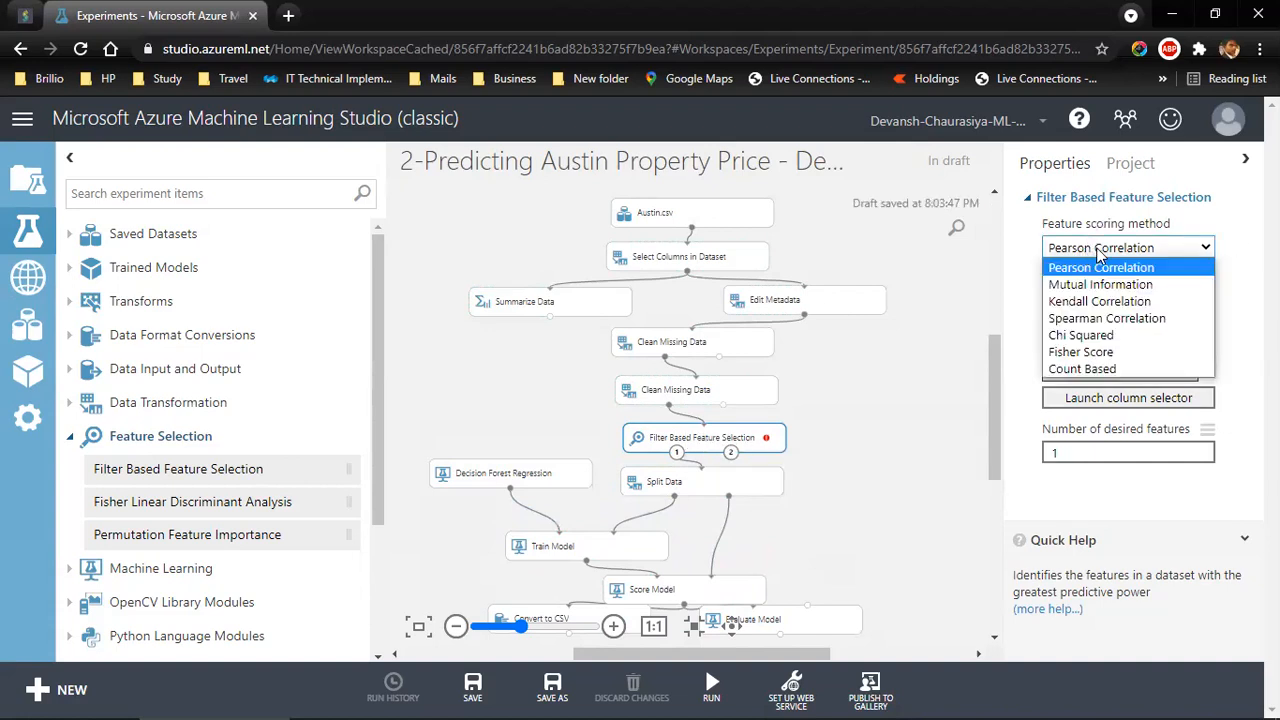
click(1098, 252)
click(1130, 398)
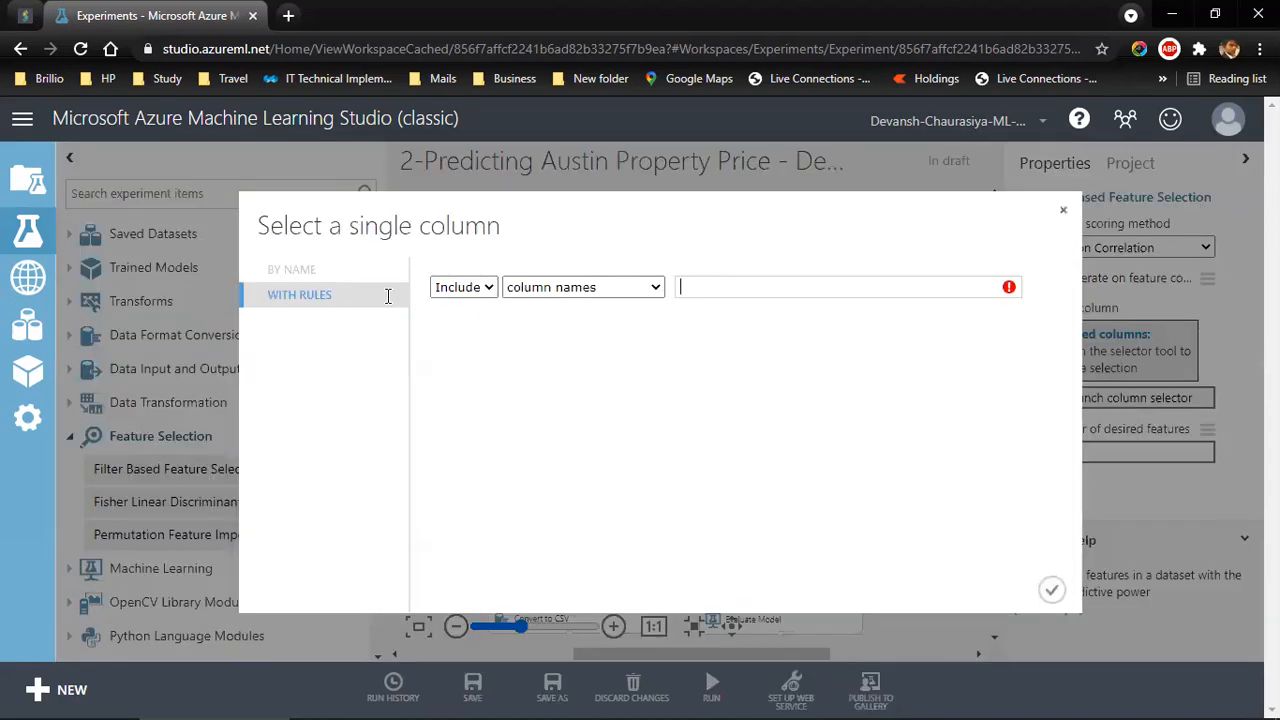
click(1063, 210)
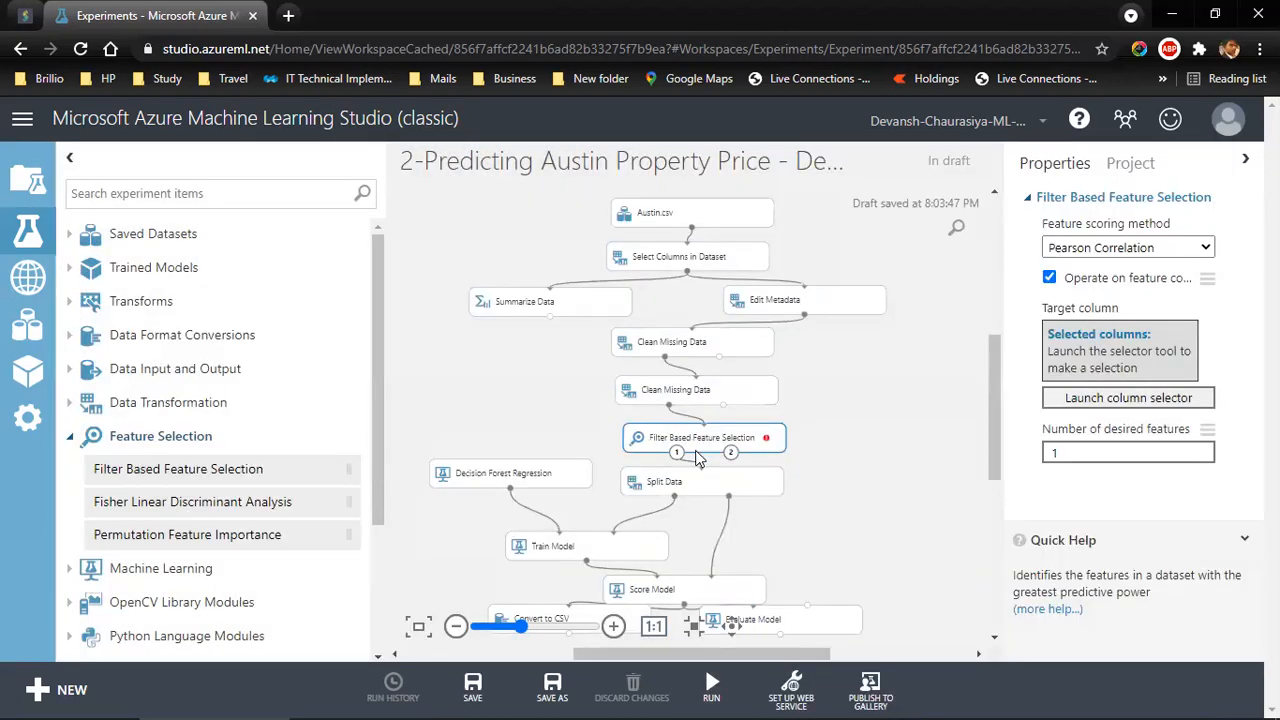
Run only the Filter Based Feature Selection and Split Data modules
ctrl+click(708, 486)
mouse_move(711, 690)
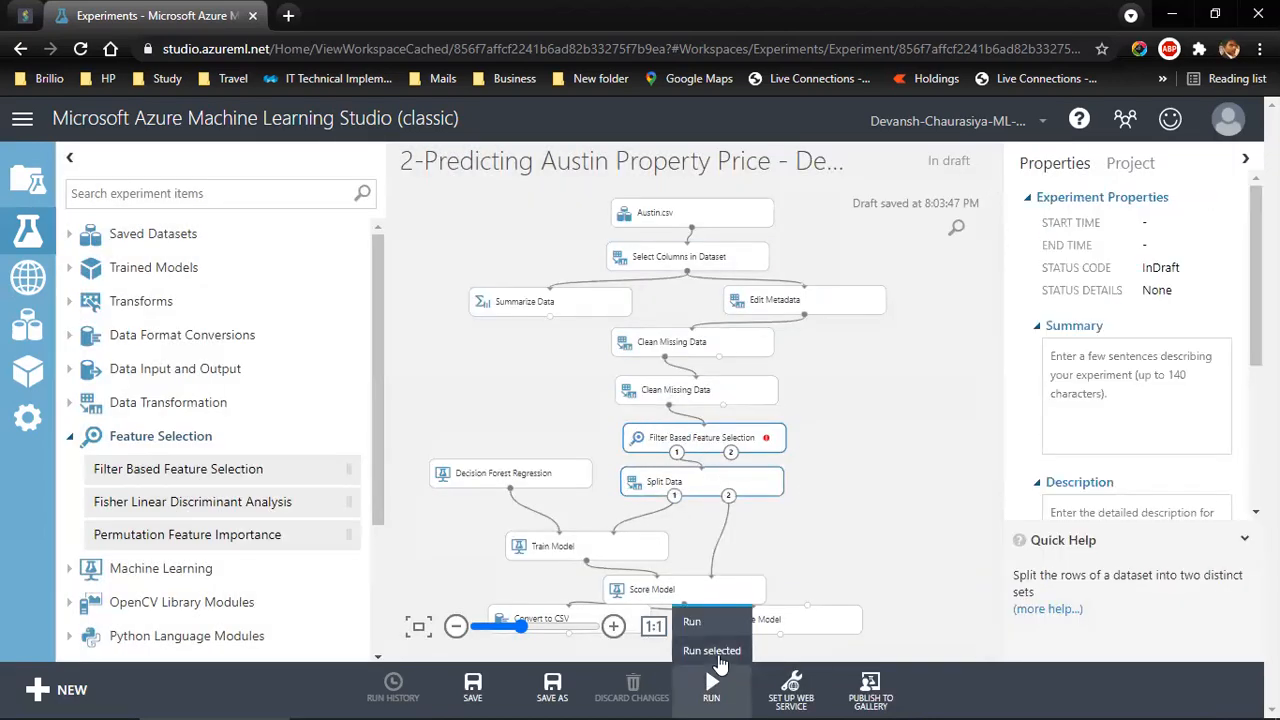
click(717, 652)
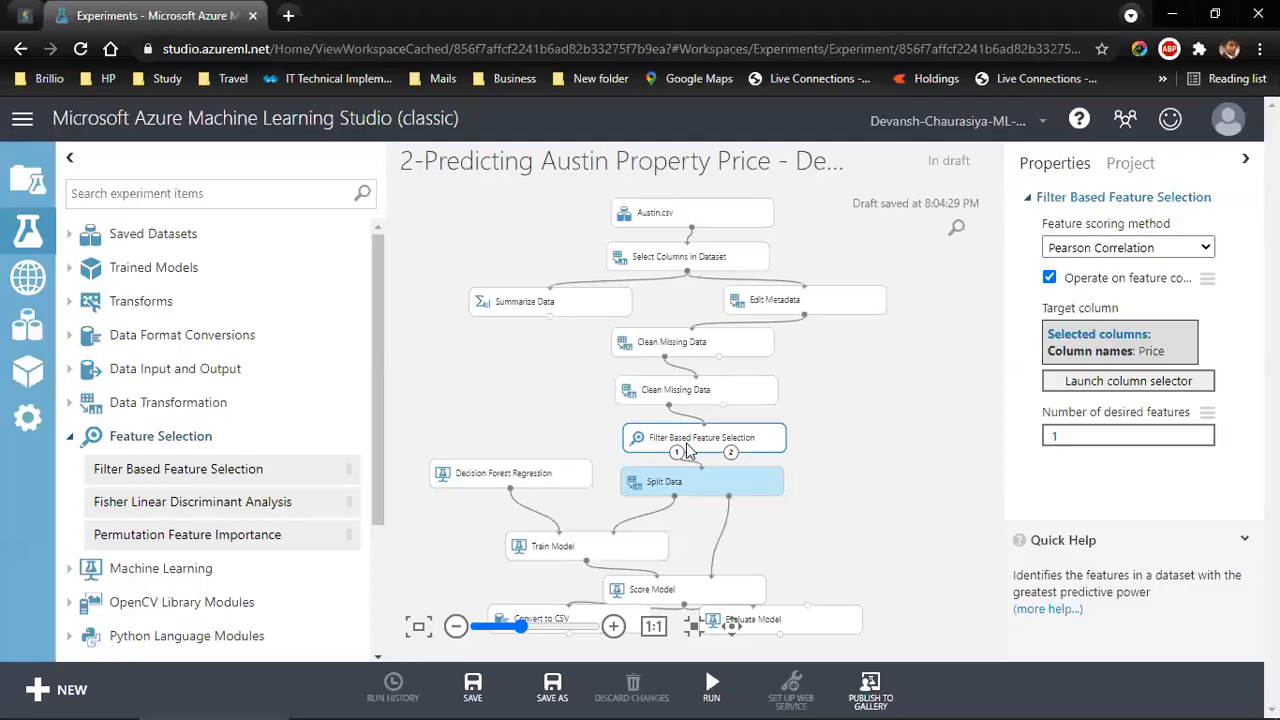
Set Price as the single target column of Filter Based Feature Selection
click(1128, 381)
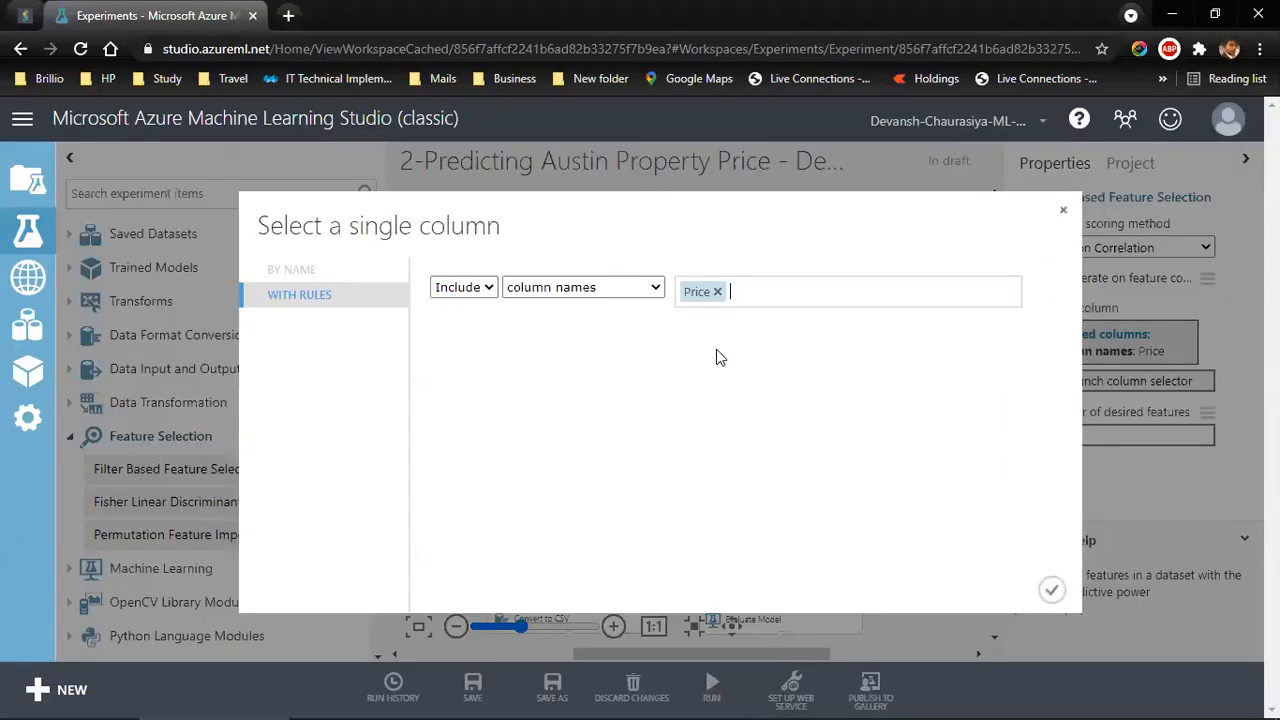
click(717, 291)
text(Price)
click(690, 315)
click(633, 465)
click(1051, 589)
Set the number of desired features to 15 and run only the selected Filter Based Feature Selection module
click(1076, 436)
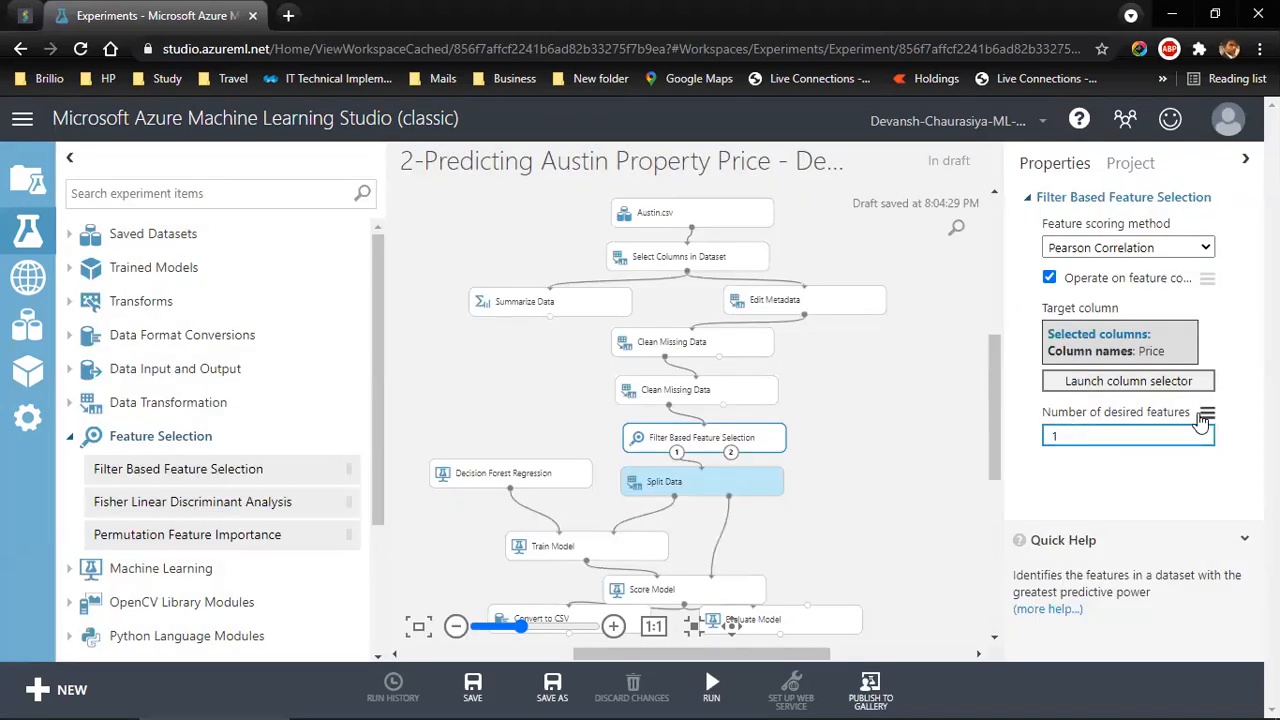
text(5)
click(893, 492)
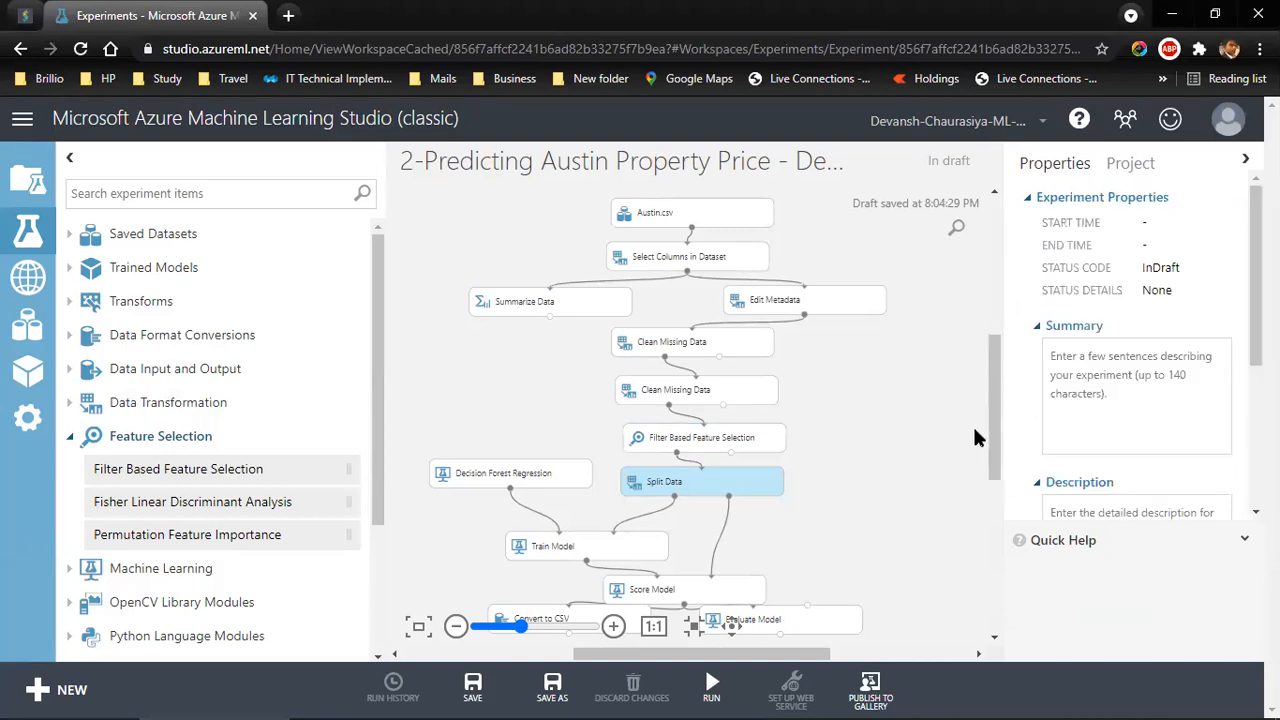
click(712, 436)
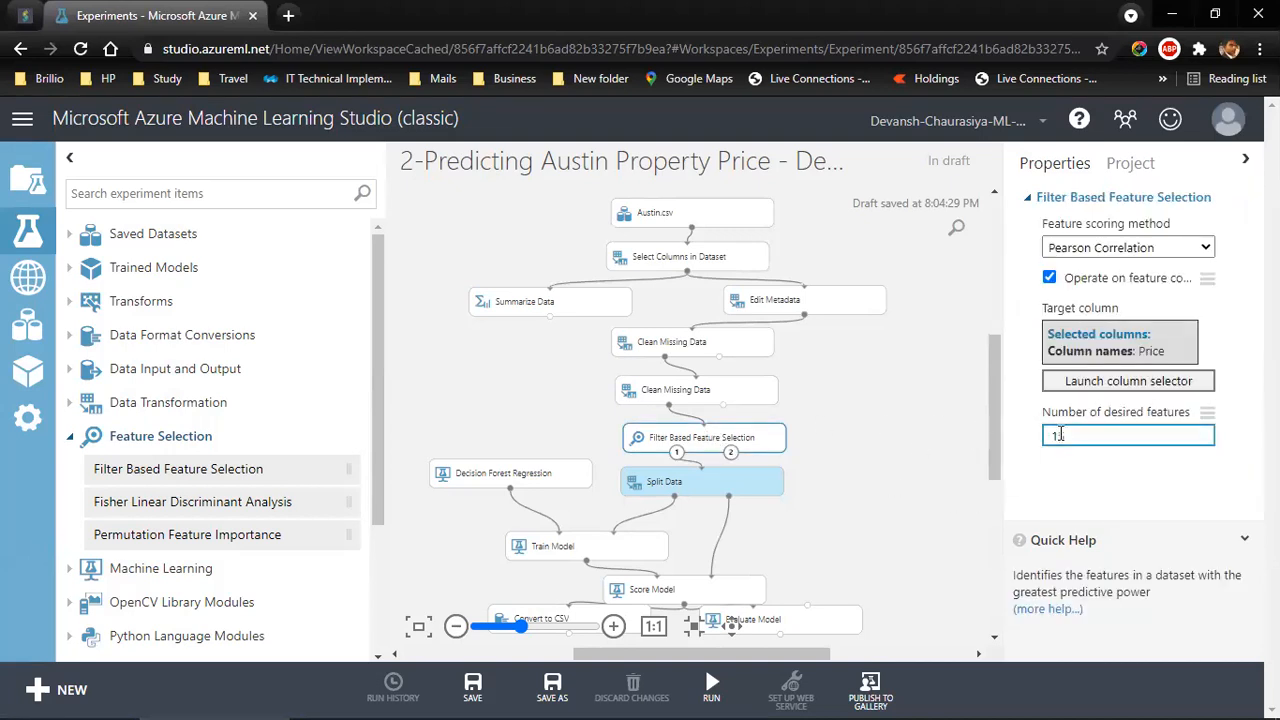
click(711, 687)
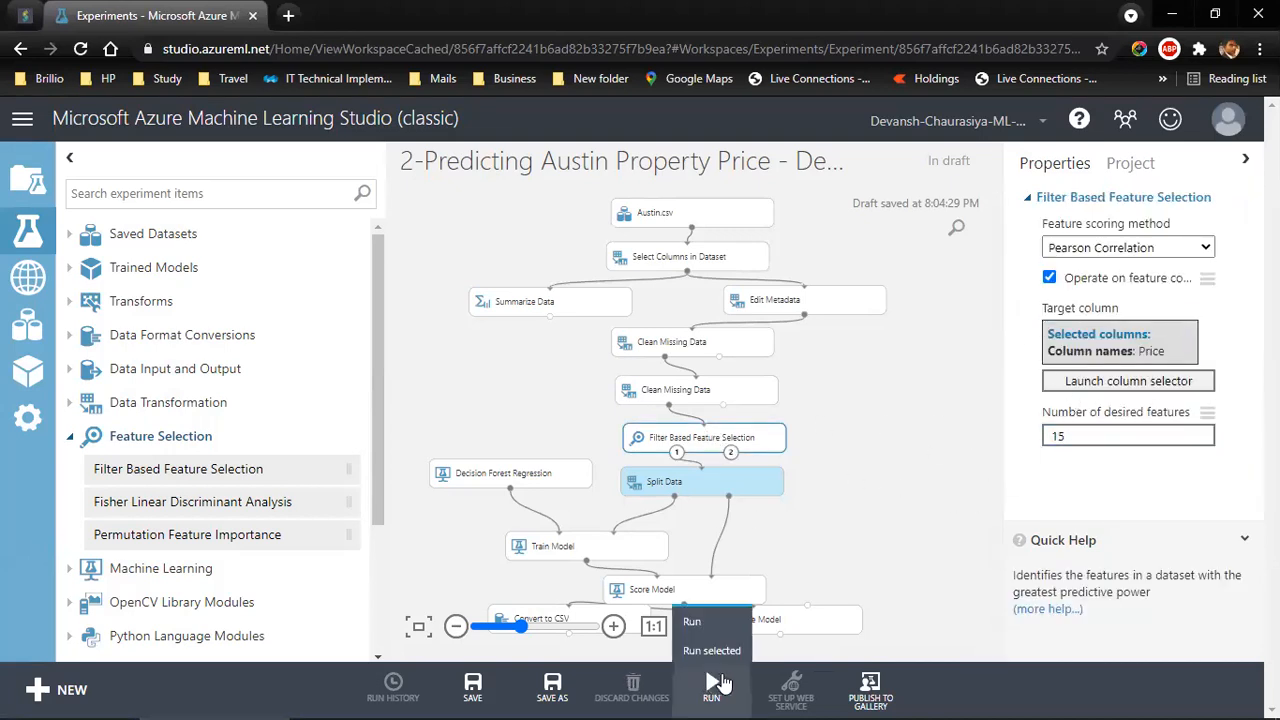
click(711, 651)
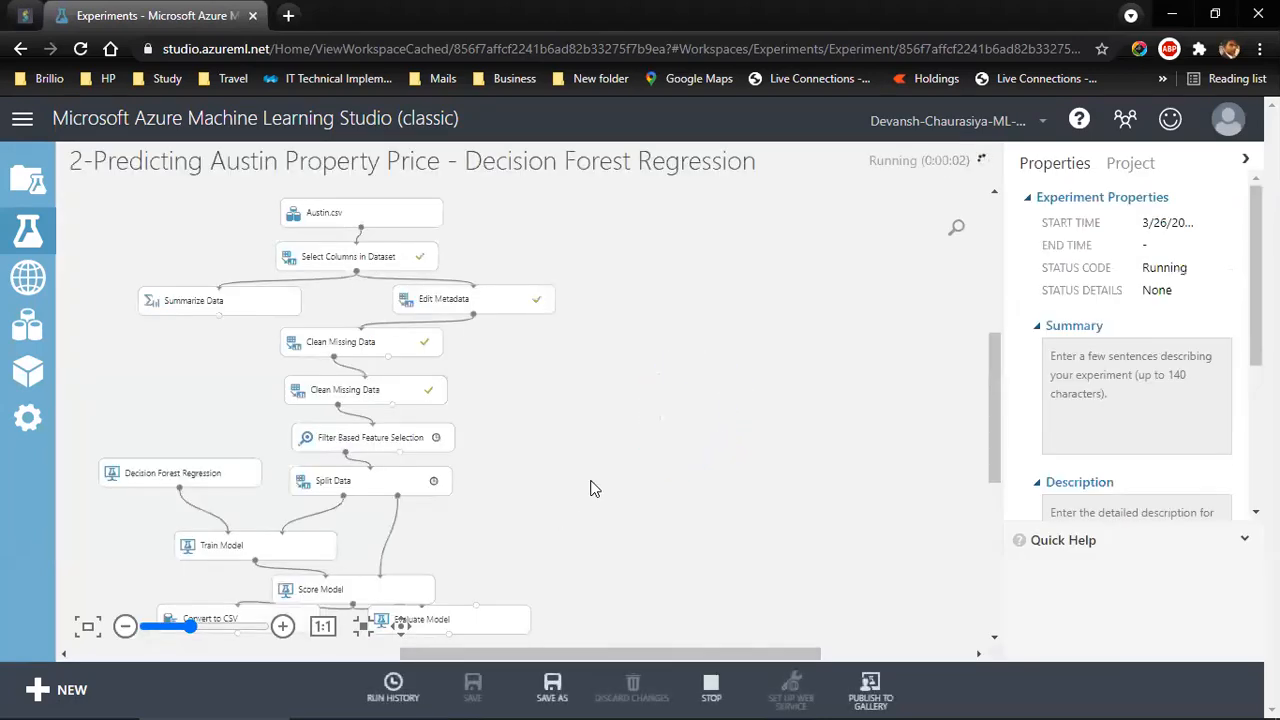
Visualize the Features output of Filter Based Feature Selection and examine the correlation scores across all columns
drag(688, 653, 614, 655)
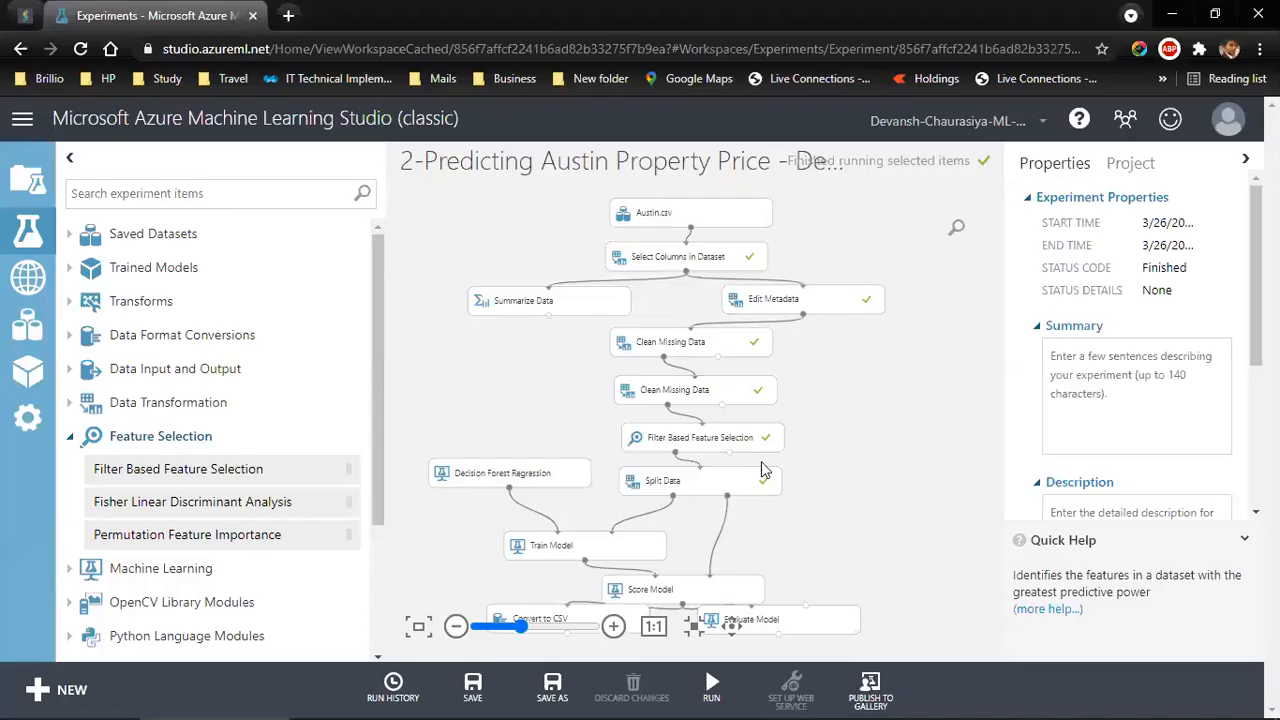
click(675, 442)
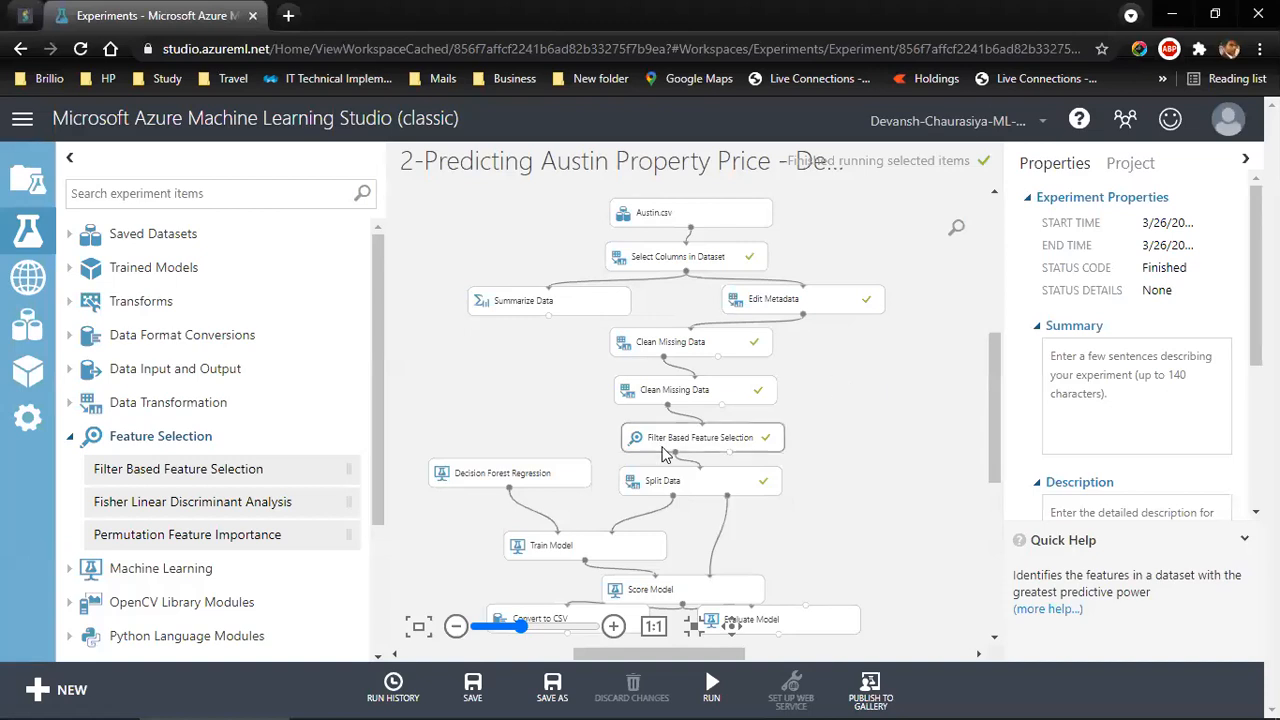
right_click(729, 452)
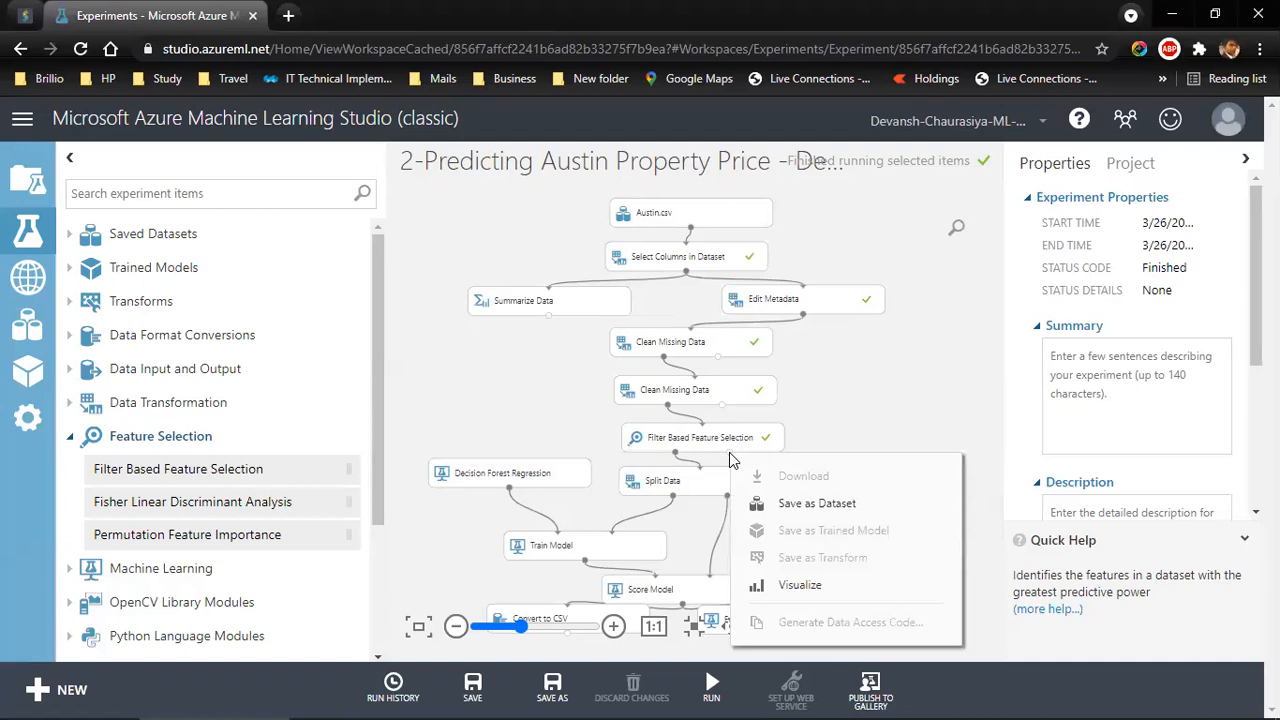
click(792, 588)
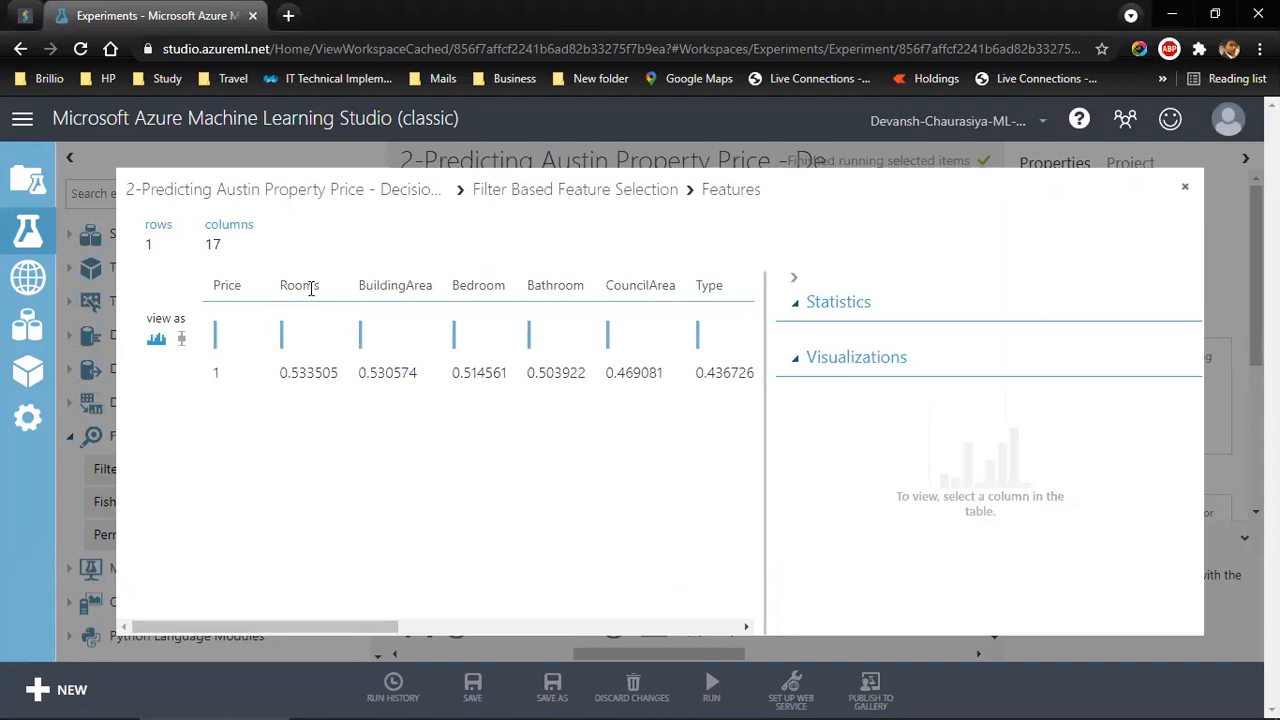
drag(412, 624, 375, 620)
drag(343, 630, 643, 646)
drag(534, 626, 463, 641)
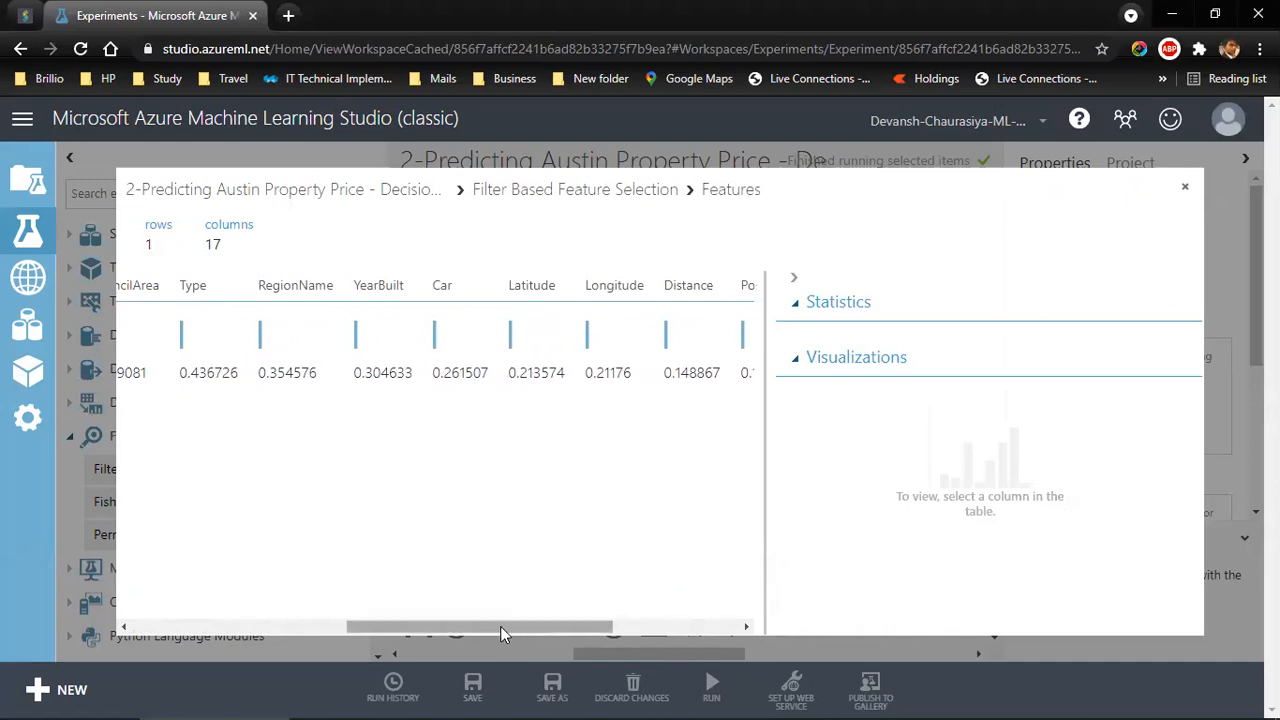
drag(500, 626, 270, 625)
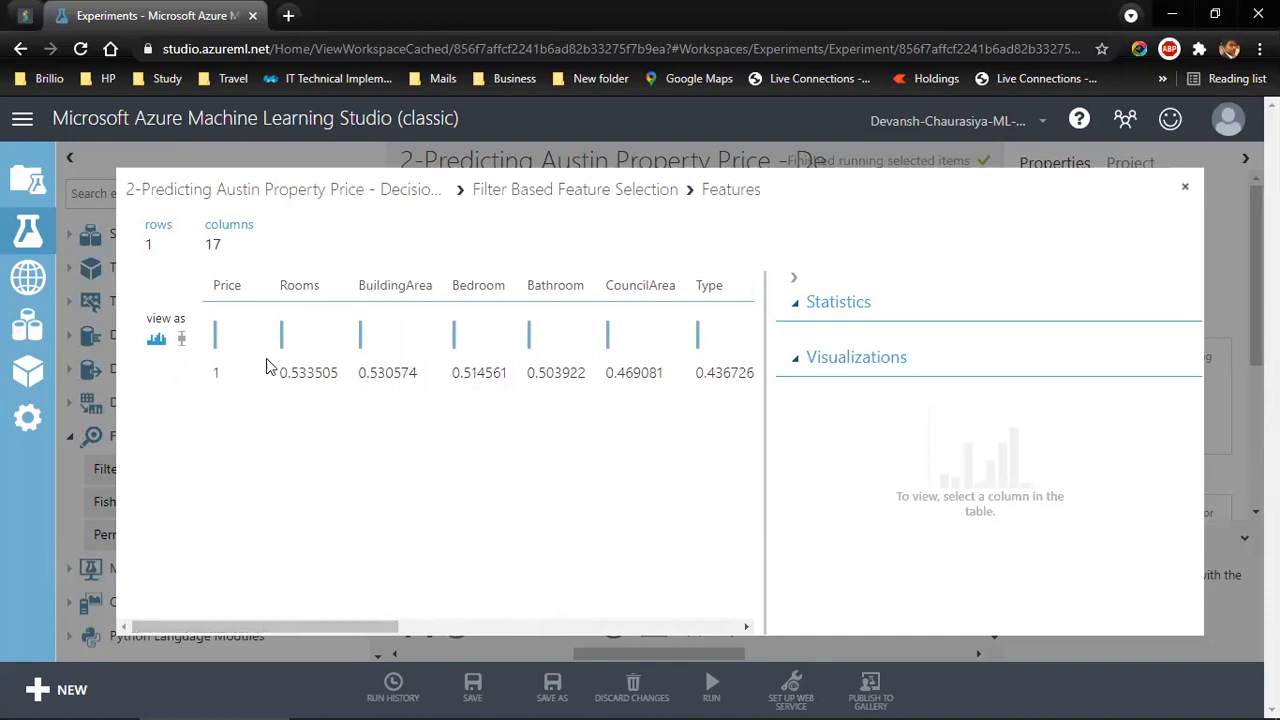
Go through the feature columns in order from Rooms to YearBuilt to judge the strongest correlations, and close the visualization
click(300, 287)
click(391, 287)
click(510, 290)
click(560, 287)
click(640, 286)
click(709, 286)
drag(420, 627, 556, 636)
click(370, 285)
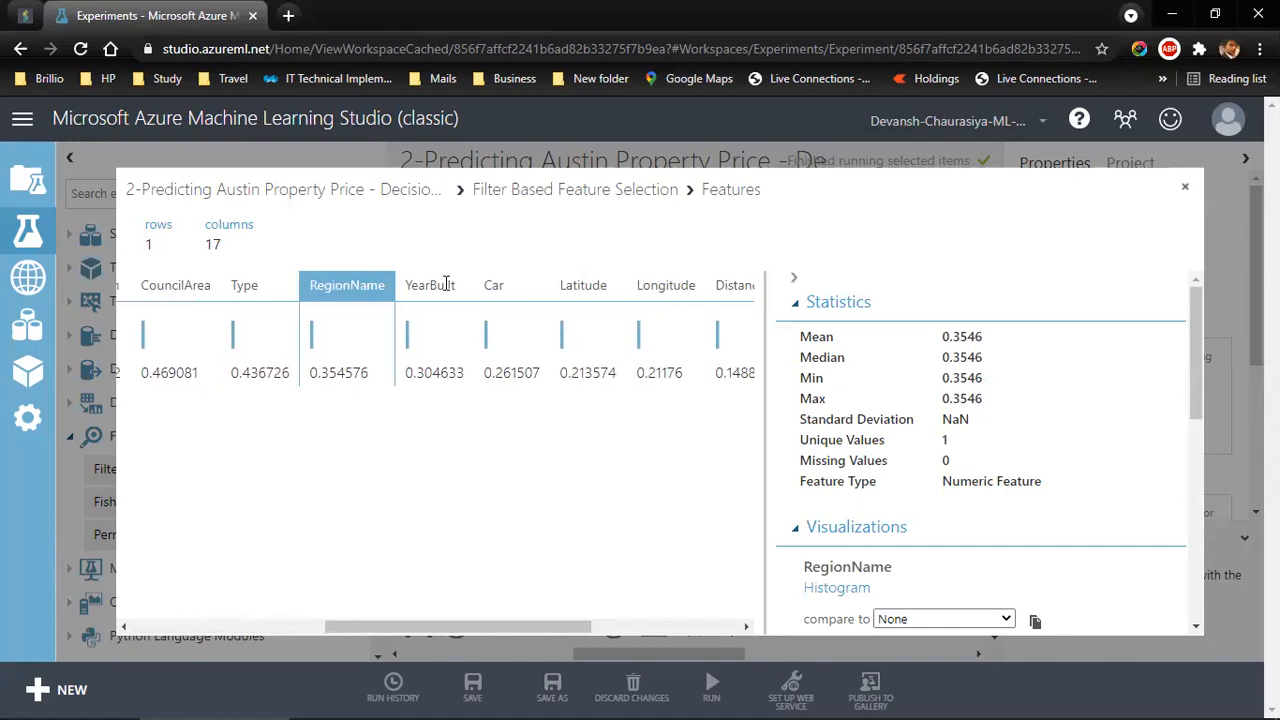
click(447, 285)
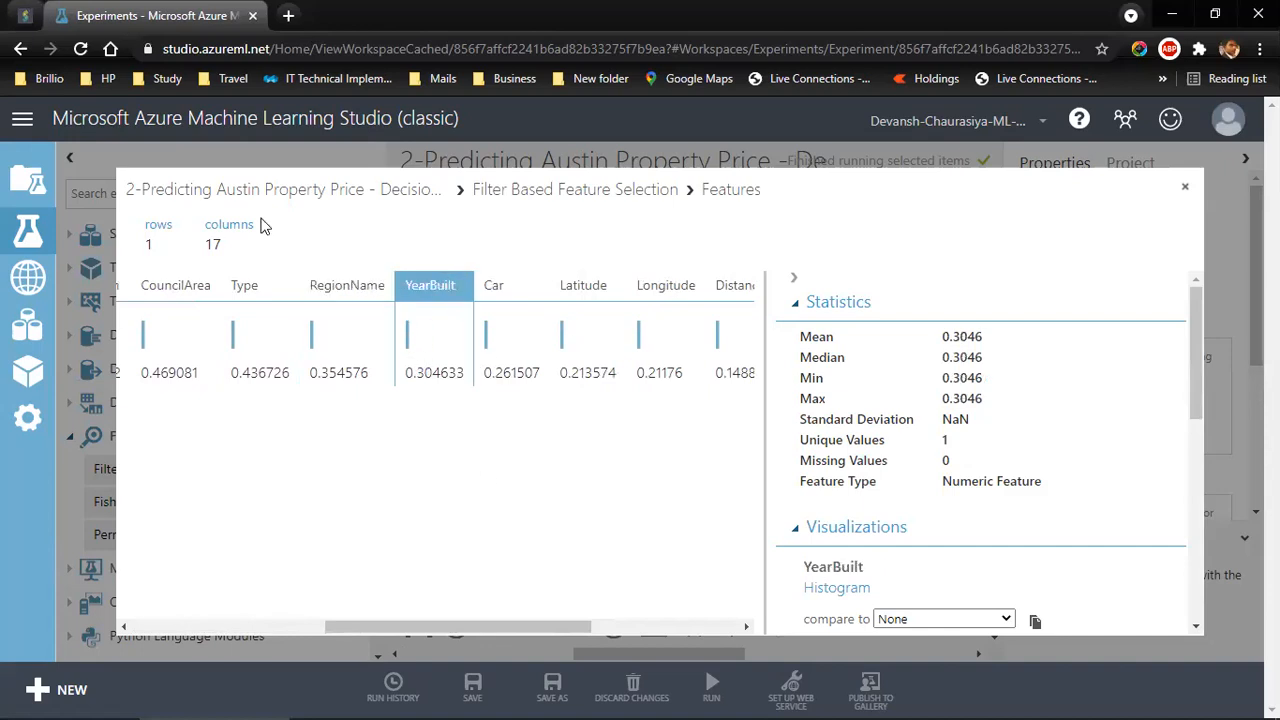
click(1184, 187)
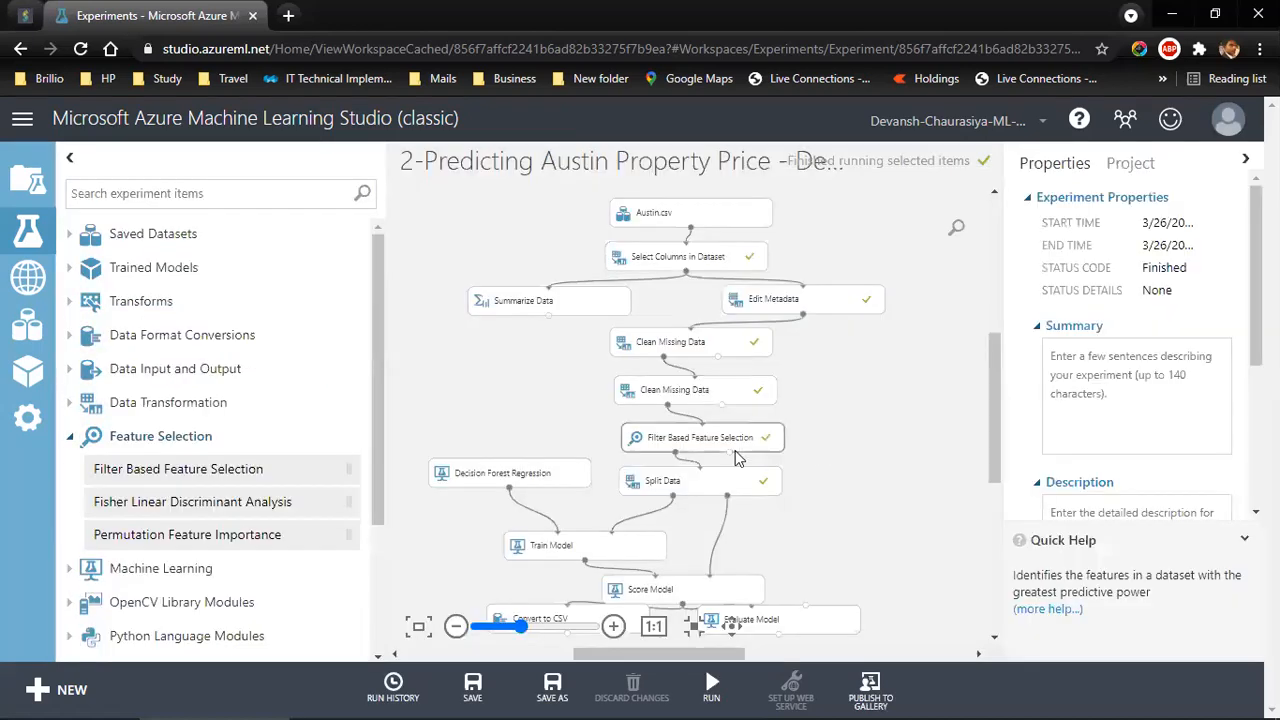
Set the number of desired features in Filter Based Feature Selection to 8
click(700, 393)
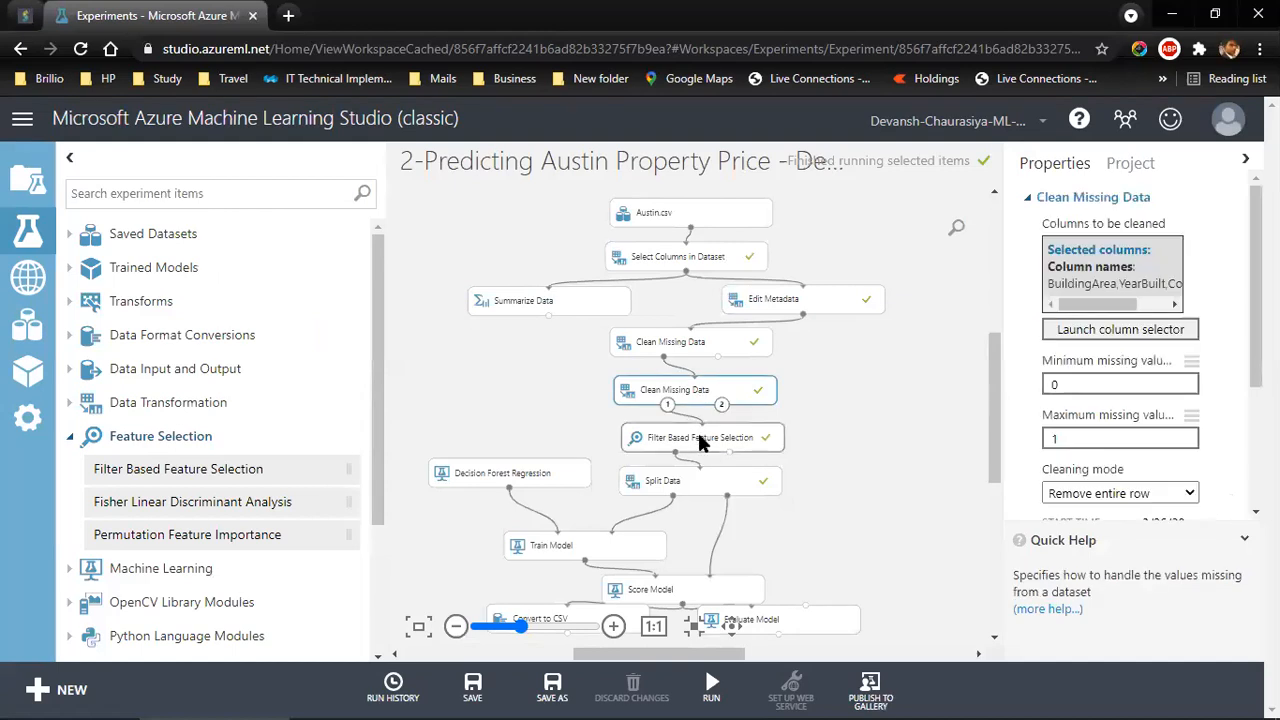
click(700, 440)
double_click(1073, 437)
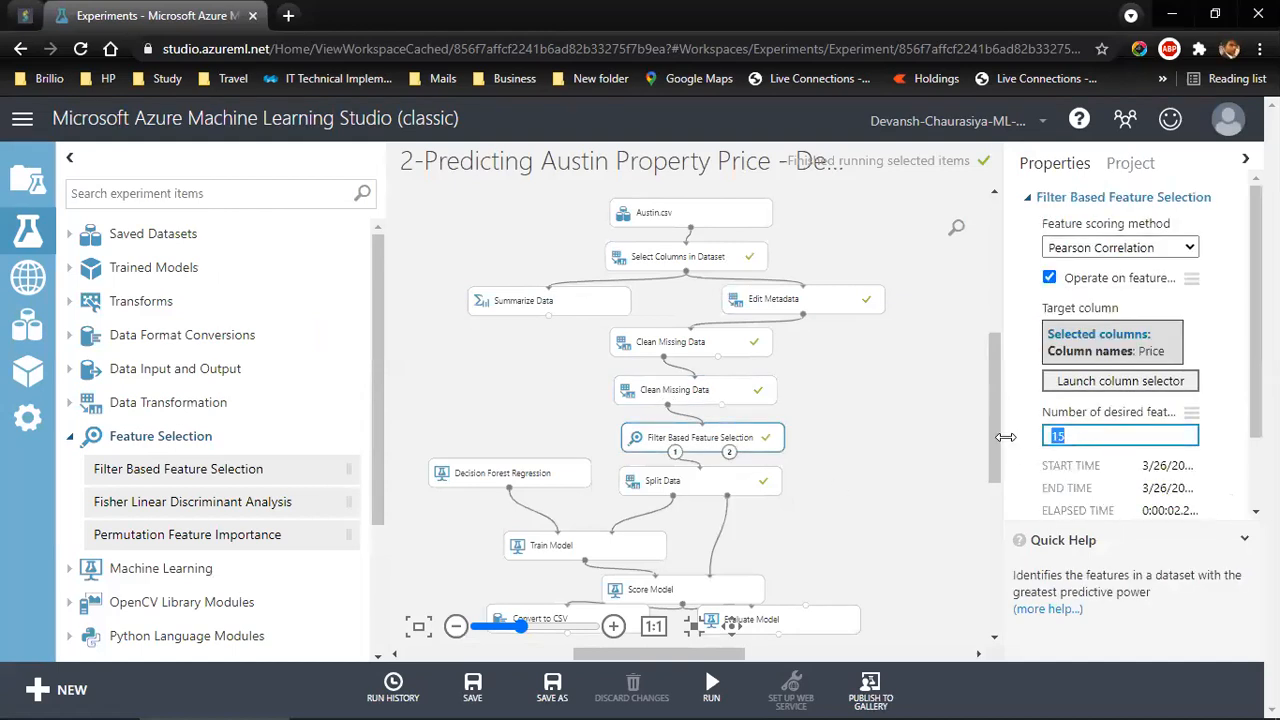
text(8)
click(866, 508)
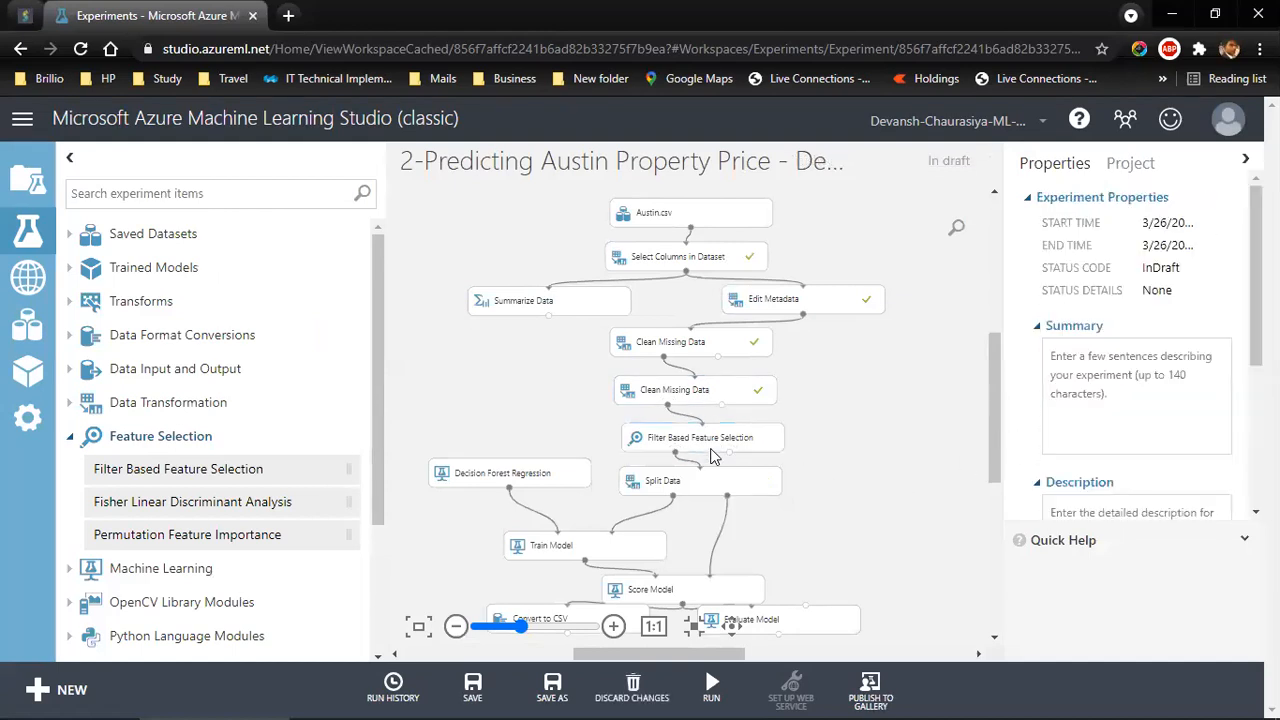
Run the whole experiment with the updated feature selection
click(712, 447)
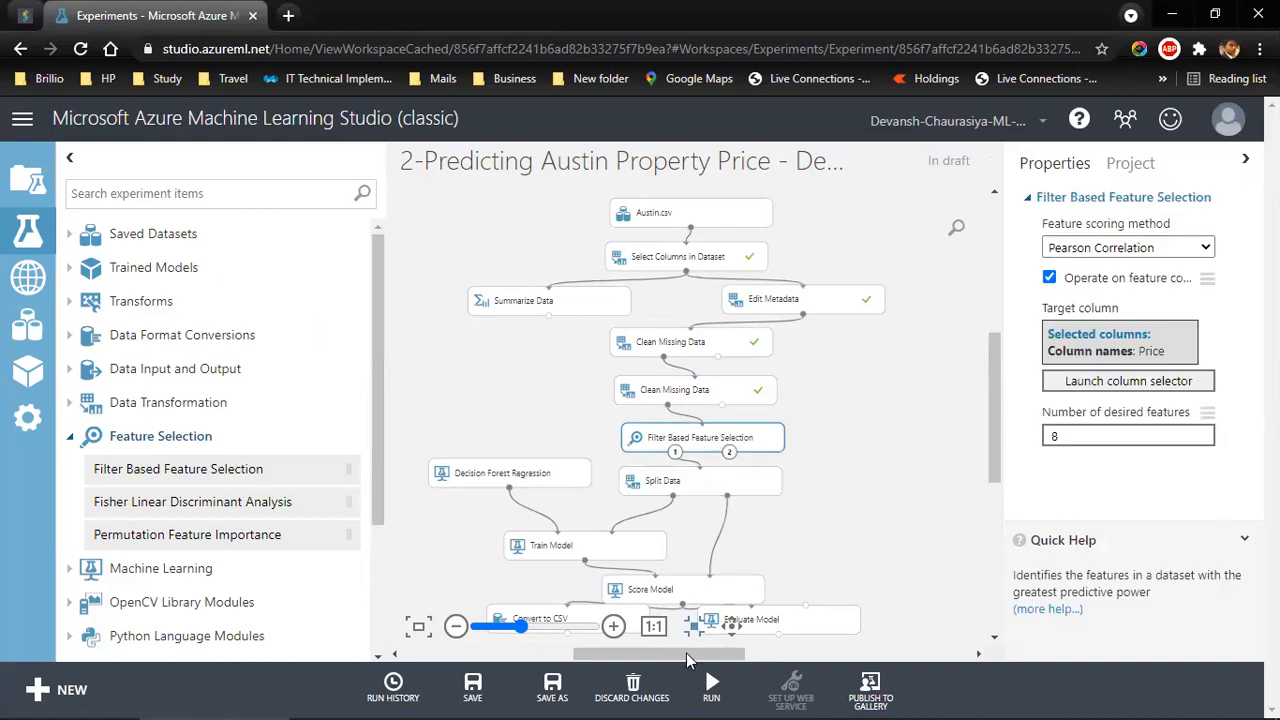
mouse_move(711, 688)
click(697, 624)
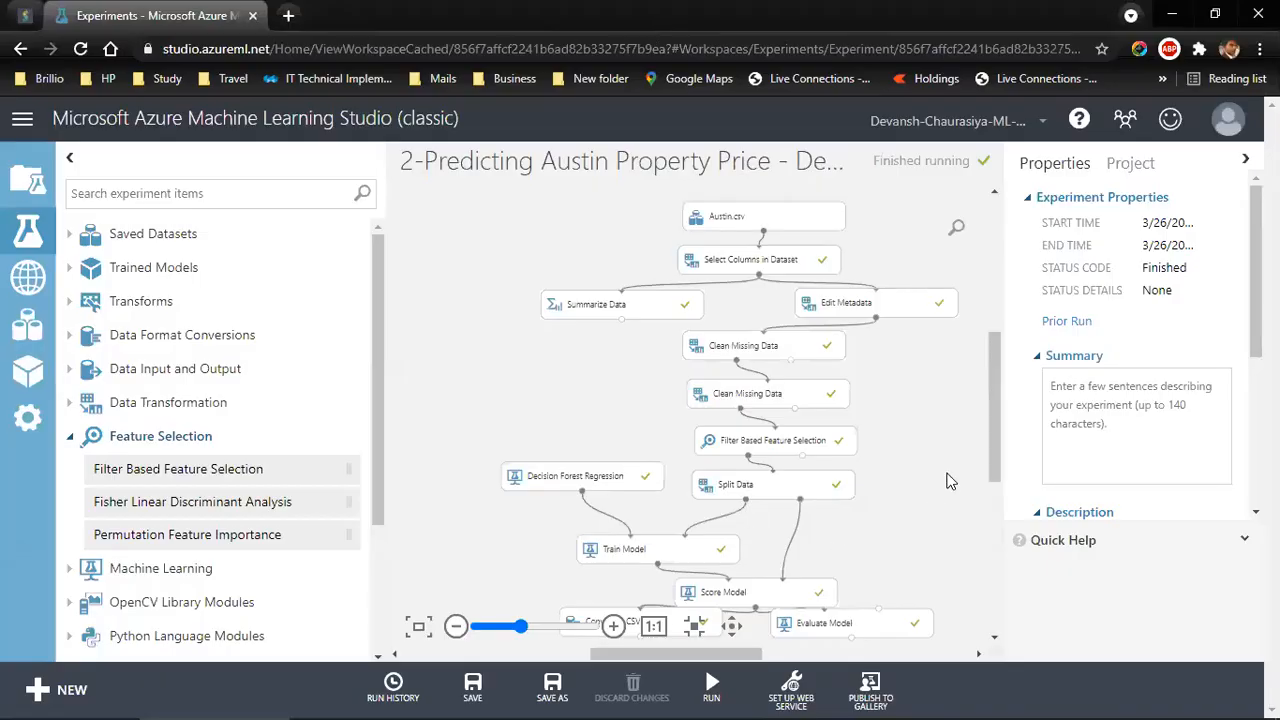
Visualize the Evaluate Model results of the feature-selection experiment and find the Mean Absolute Error
drag(990, 460, 994, 476)
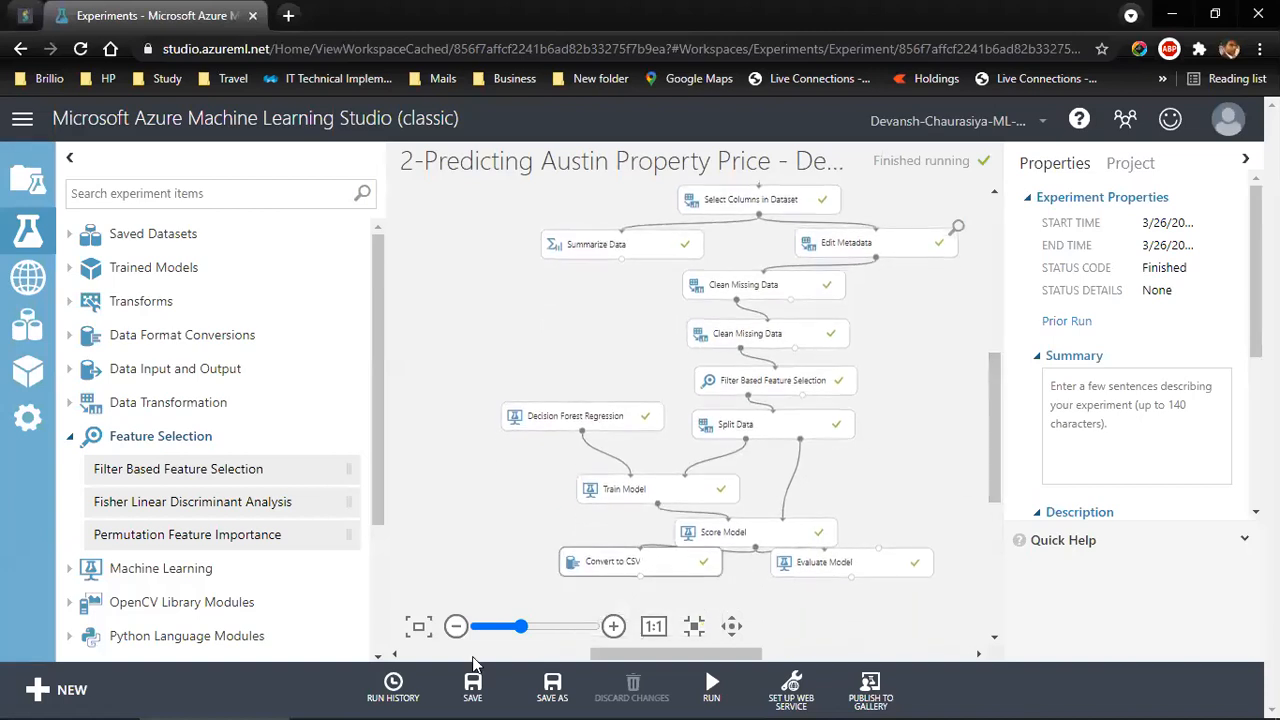
right_click(855, 578)
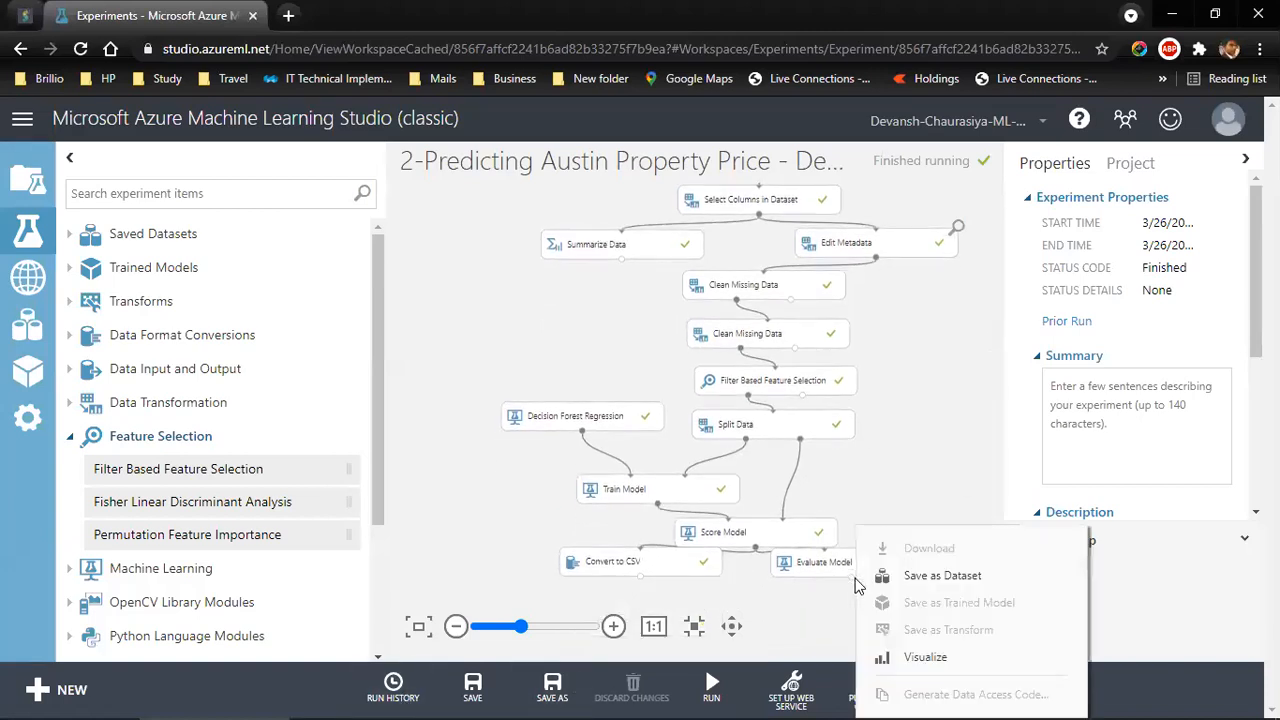
click(909, 651)
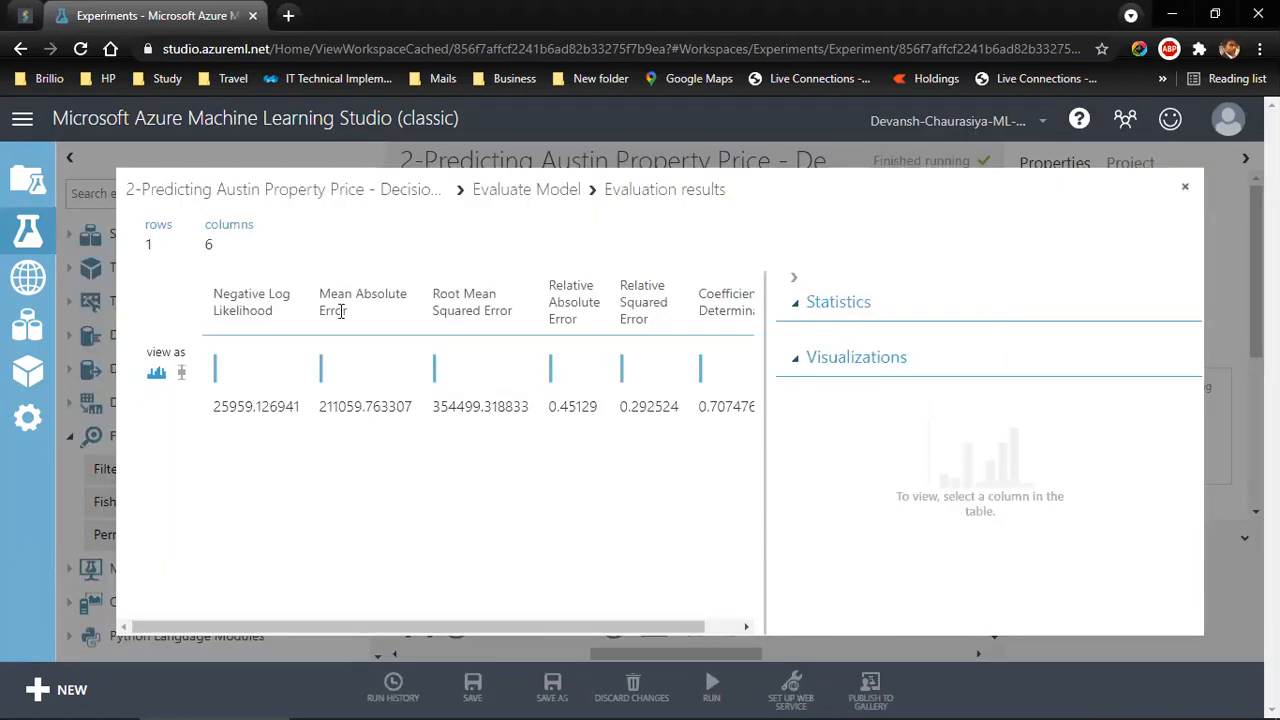
drag(314, 297, 351, 329)
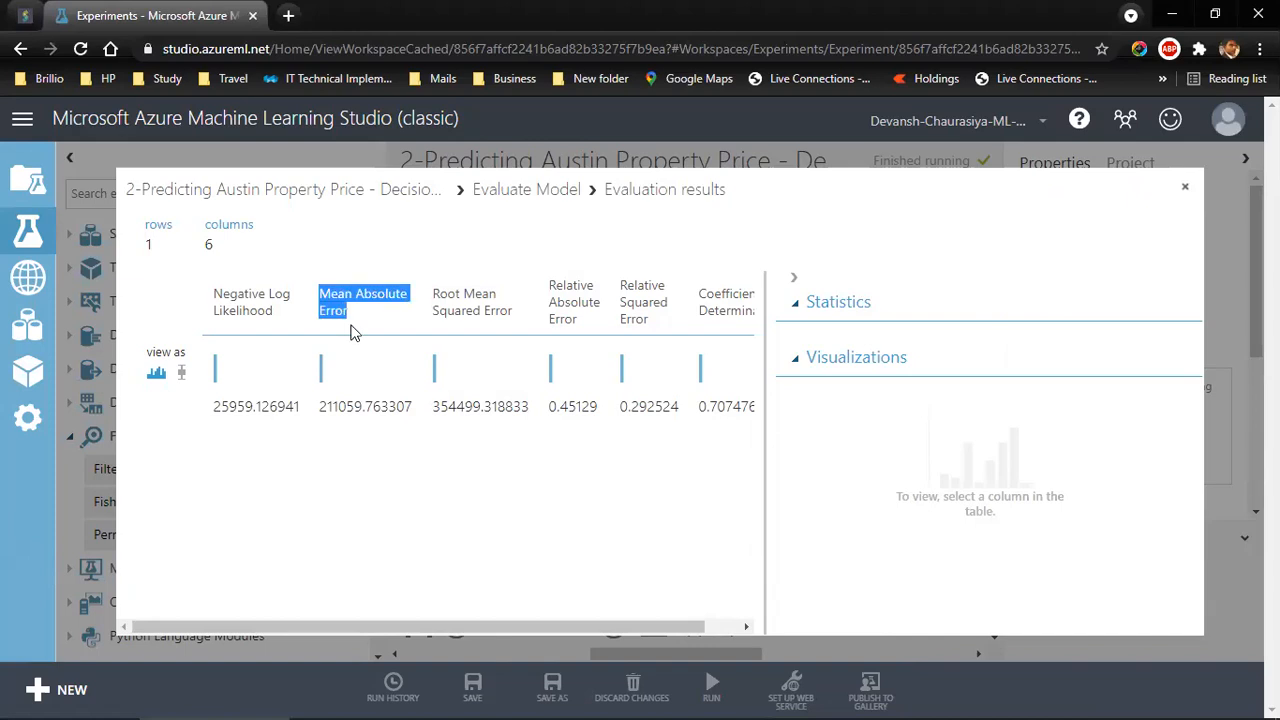
Copy the whole-number part of the mean absolute error, 211059, into cell B3 for model 2 in the Excel workbook
double_click(331, 408)
click(322, 410)
drag(319, 407, 359, 410)
key(ctrl+c)
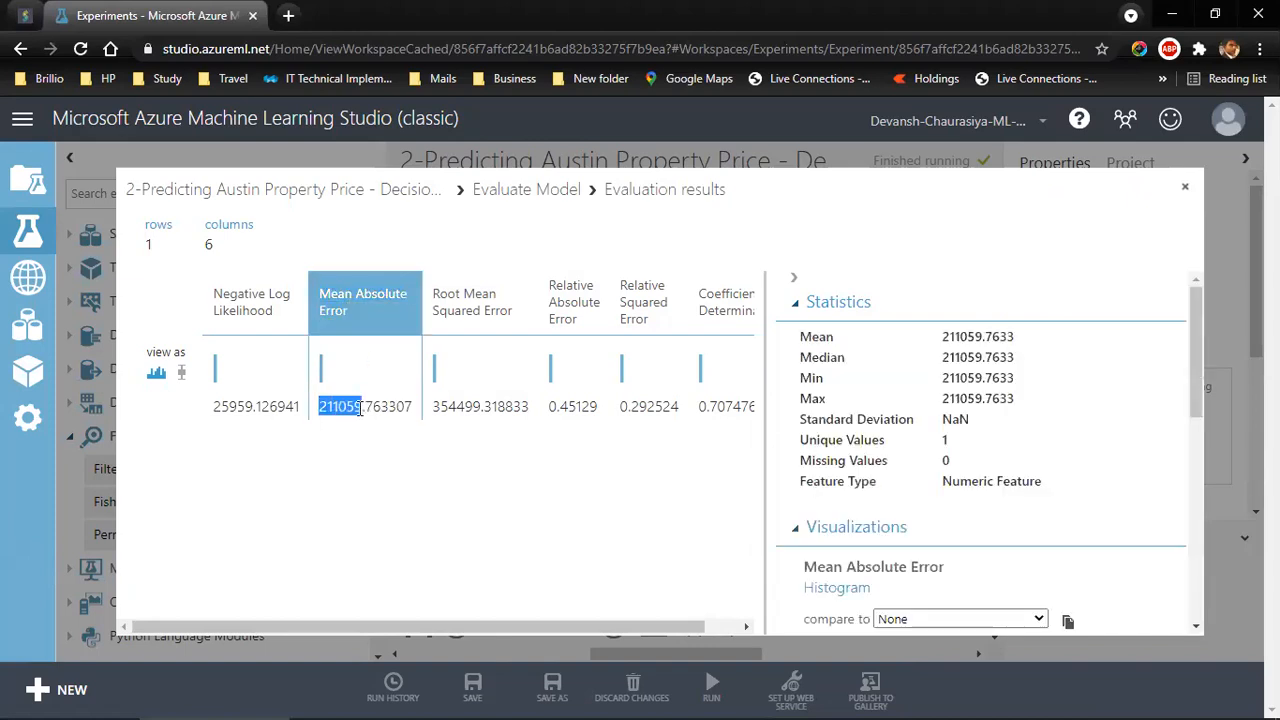
key(alt+Tab)
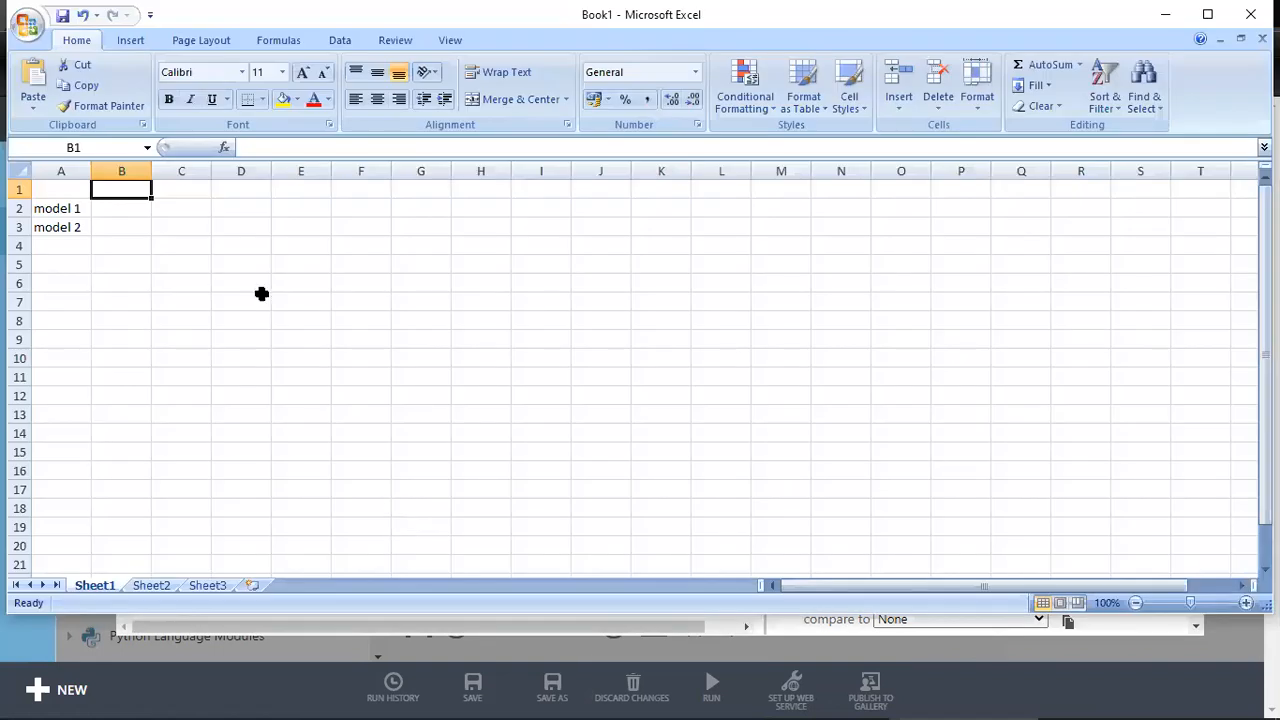
click(121, 228)
double_click(145, 232)
key(ctrl+v)
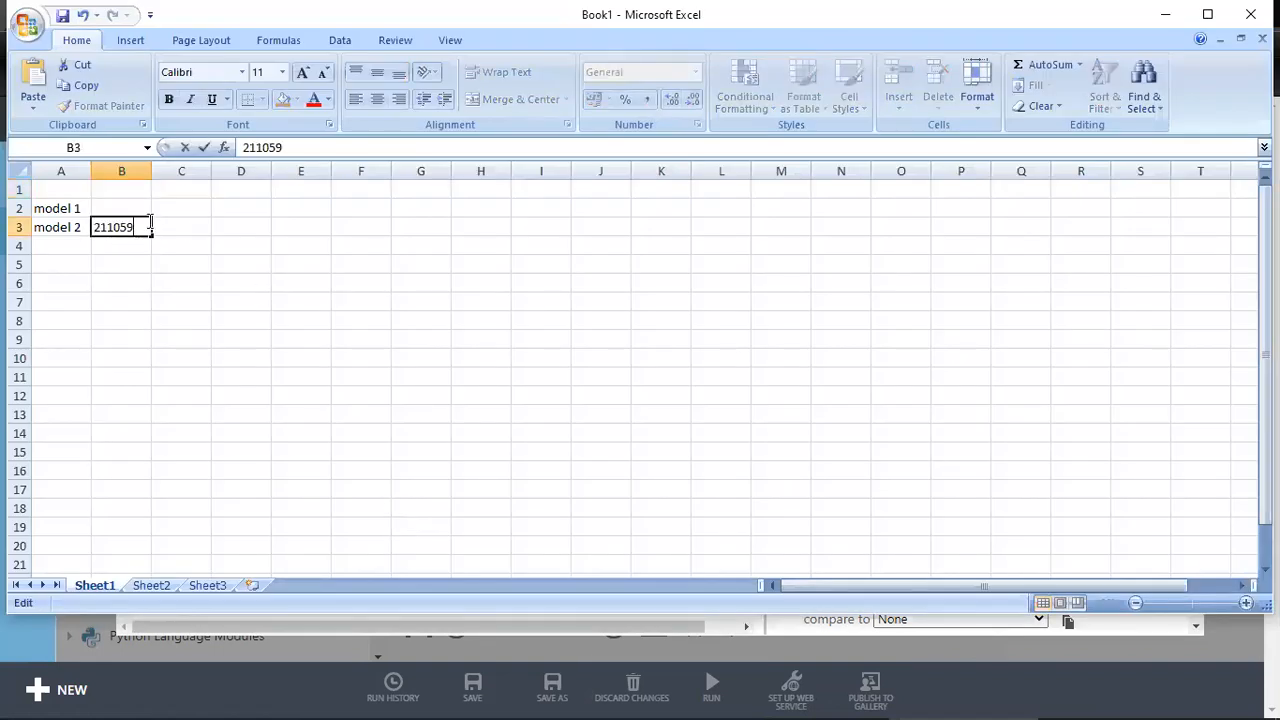
Enter the heading "mean Ab error" in cell B1 and fit column B to its contents
click(121, 190)
text(mean Ab error)
key(Tab)
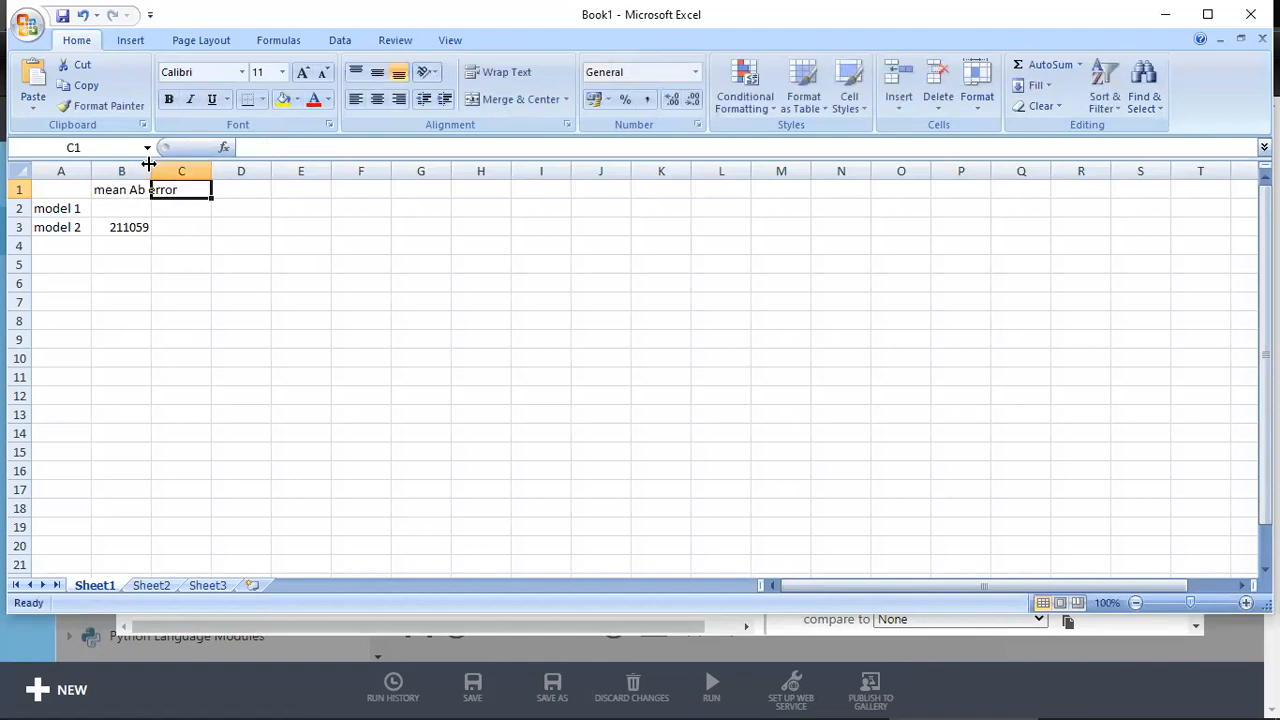
double_click(148, 163)
Enter the placeholder "17..." as model 1's mean absolute error in cell B2
click(140, 210)
click(160, 228)
click(138, 205)
text(1)
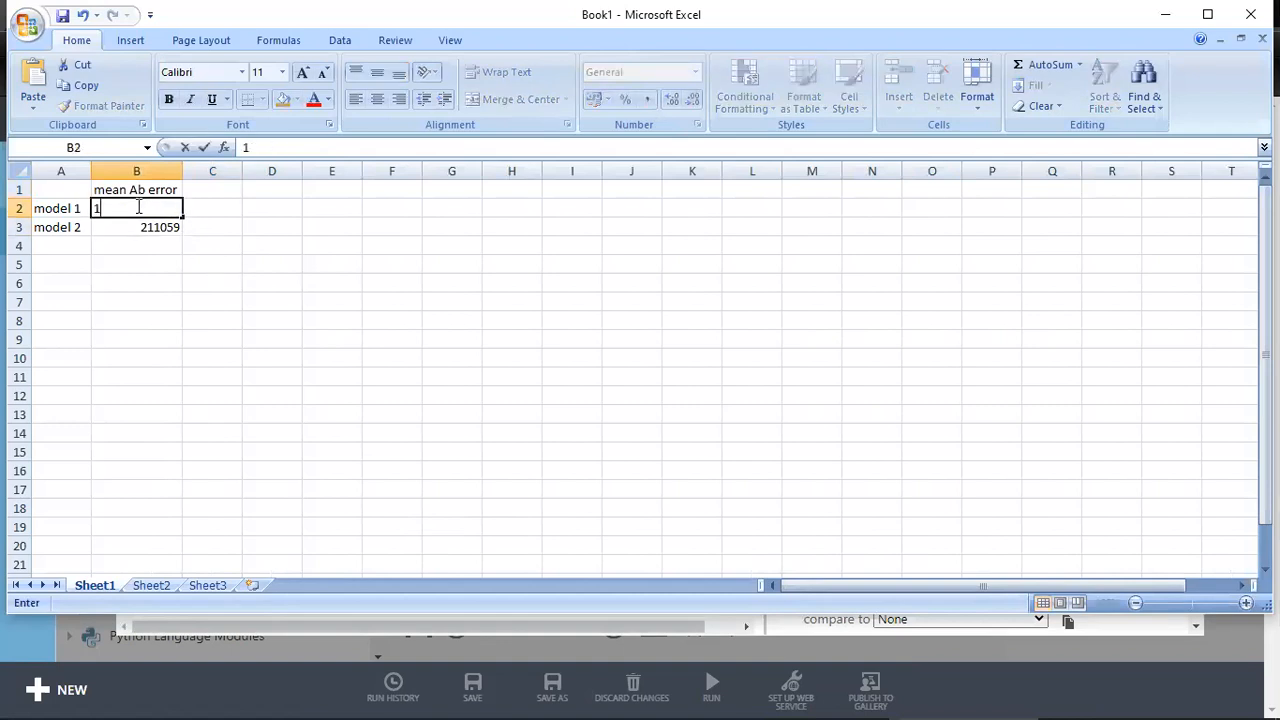
text(7...)
click(188, 336)
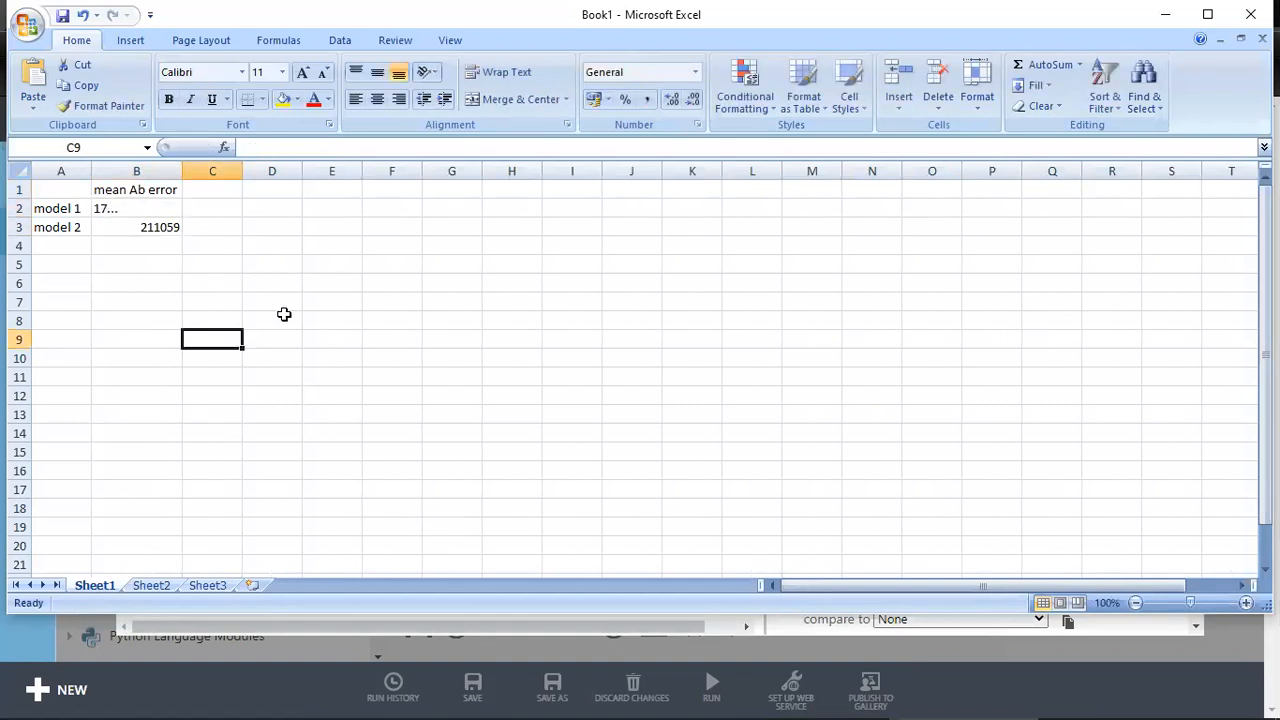
Copy the Relative Squared Error heading from the studio's evaluation results into cell D1 of the Excel sheet
key(alt+Tab)
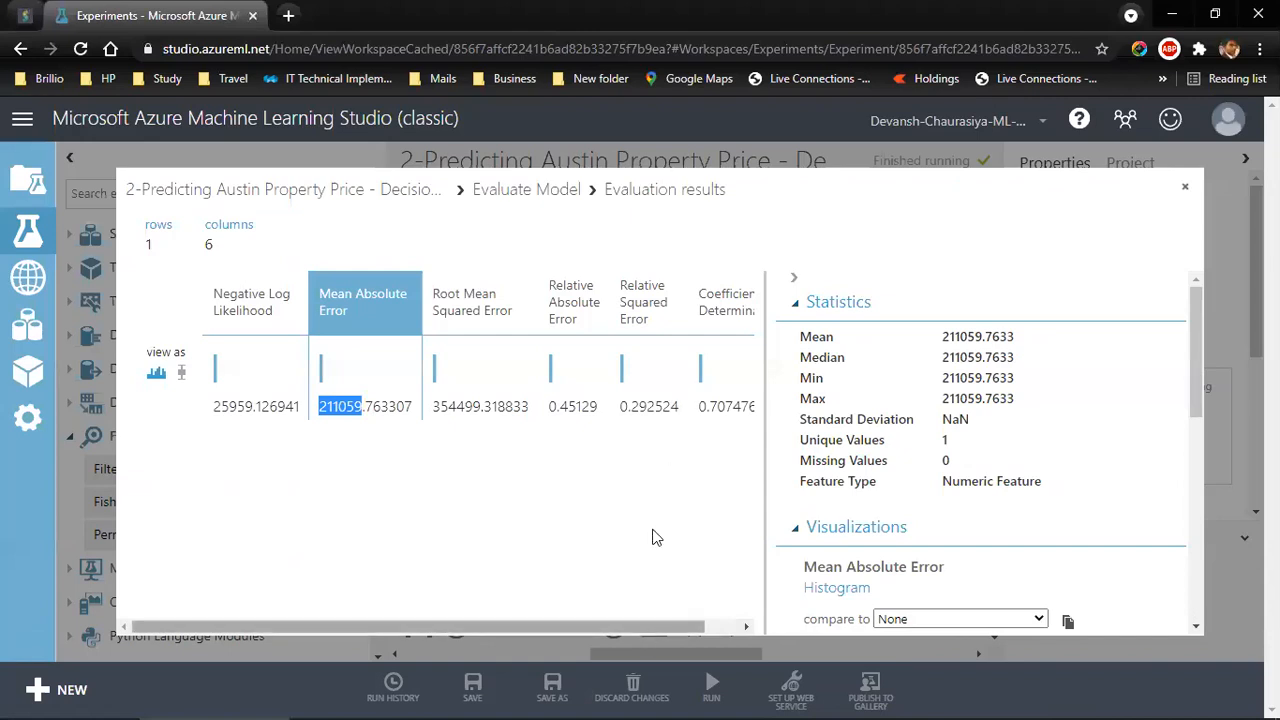
drag(621, 279, 648, 310)
key(ctrl+c)
click(648, 310)
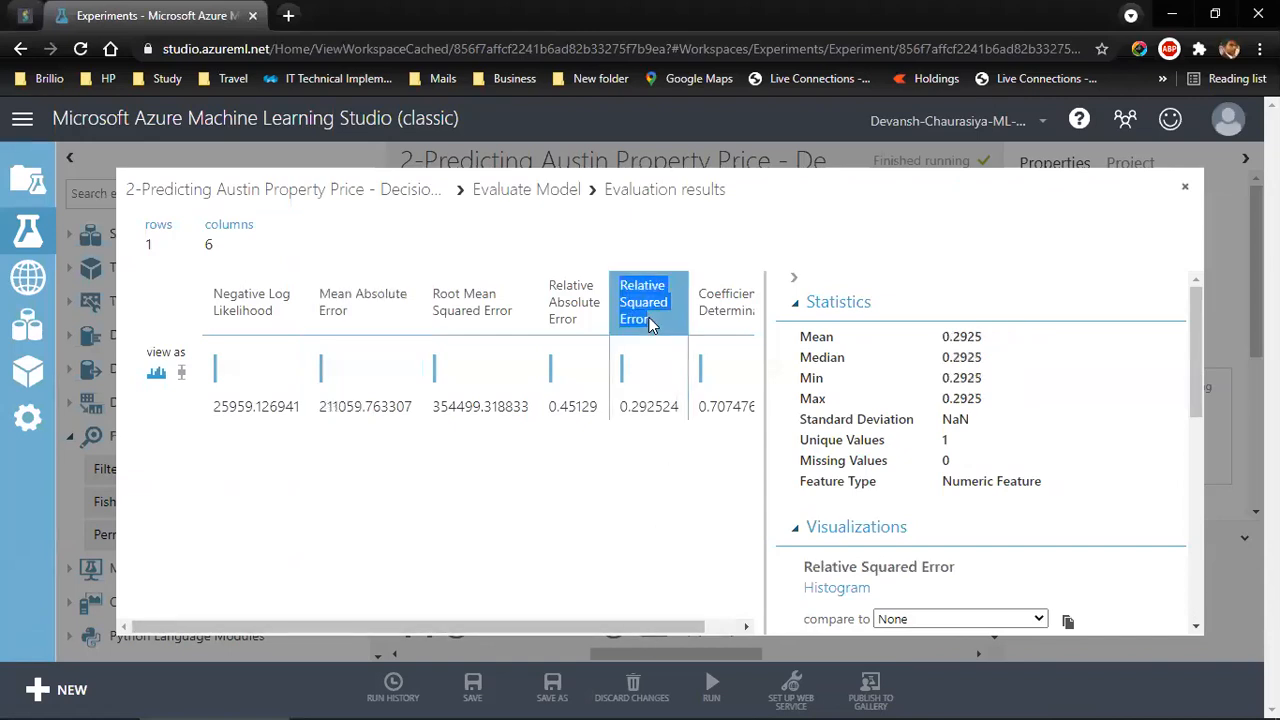
key(alt+Tab)
click(274, 186)
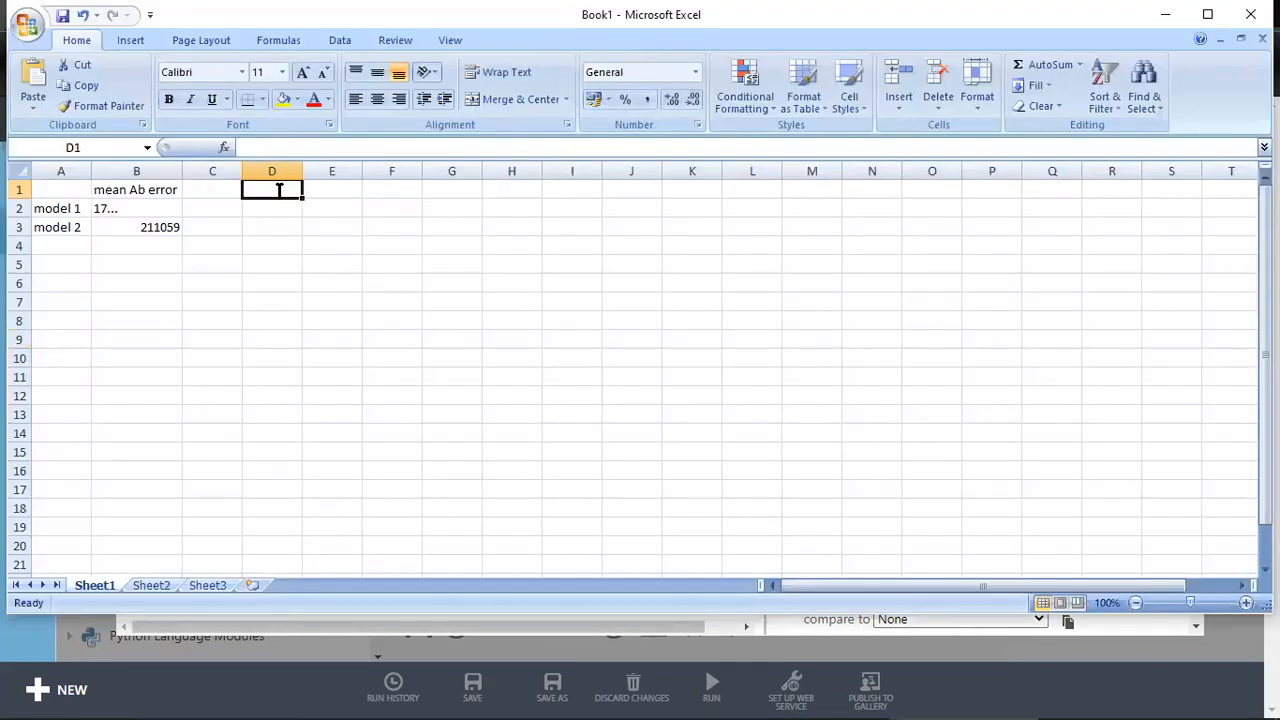
double_click(278, 189)
key(ctrl+v)
click(215, 190)
Copy the Relative Absolute Error heading from the evaluation results into cell C1, and fit columns C and D to their contents
key(alt+Tab)
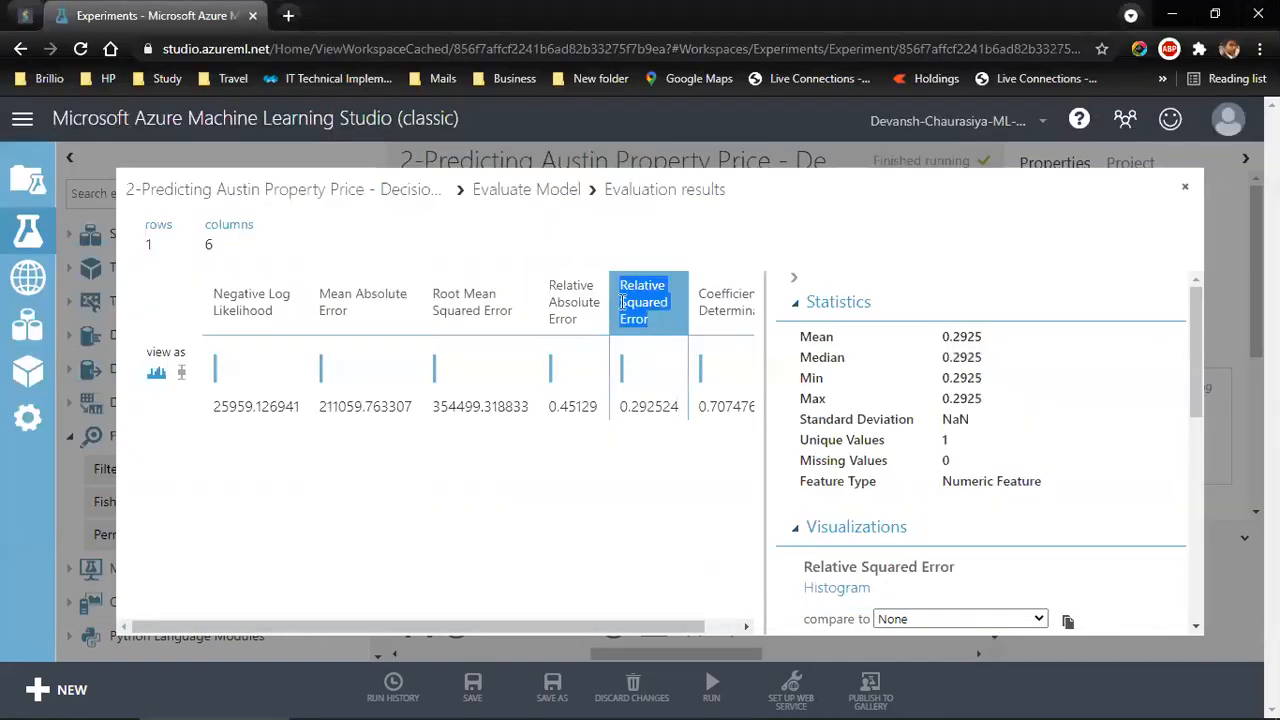
drag(549, 285, 590, 320)
key(ctrl+c)
key(alt+Tab)
double_click(208, 192)
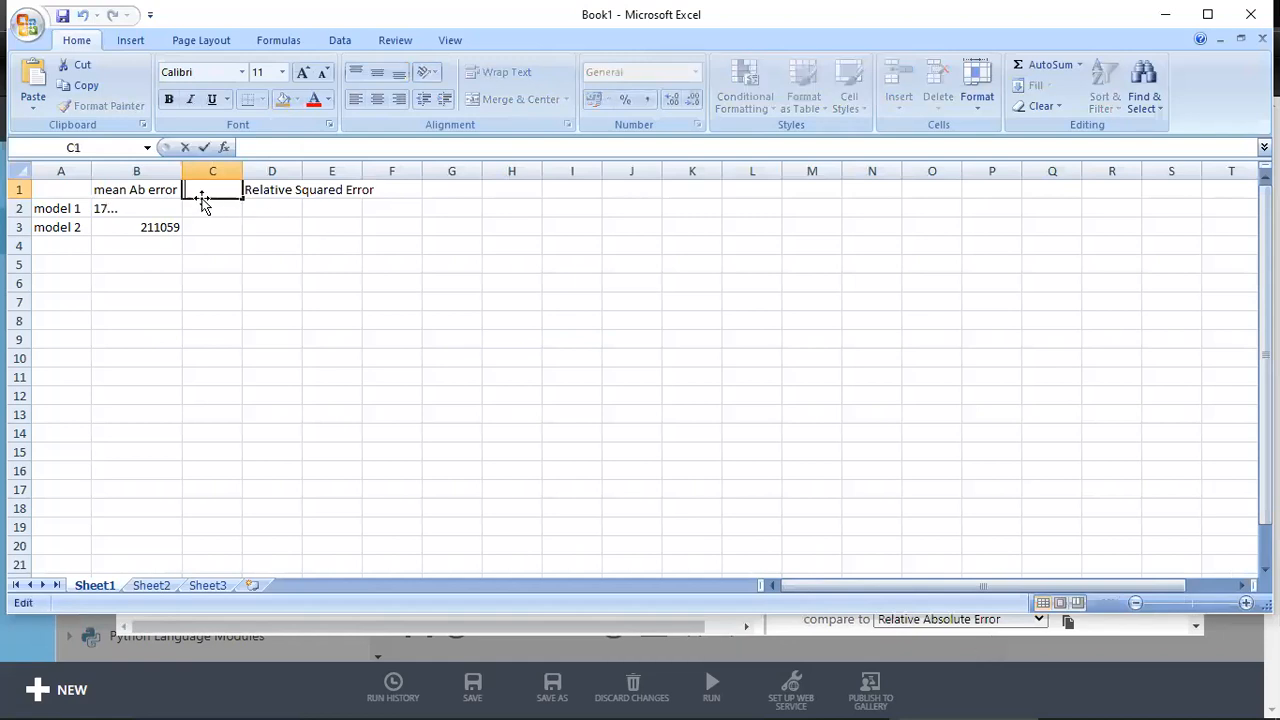
key(ctrl+v)
click(214, 226)
drag(212, 170, 311, 168)
double_click(310, 170)
Look up model 2's relative errors in the evaluation results and enter 0.45 in cell C3 and 0.29 in cell D3
click(229, 232)
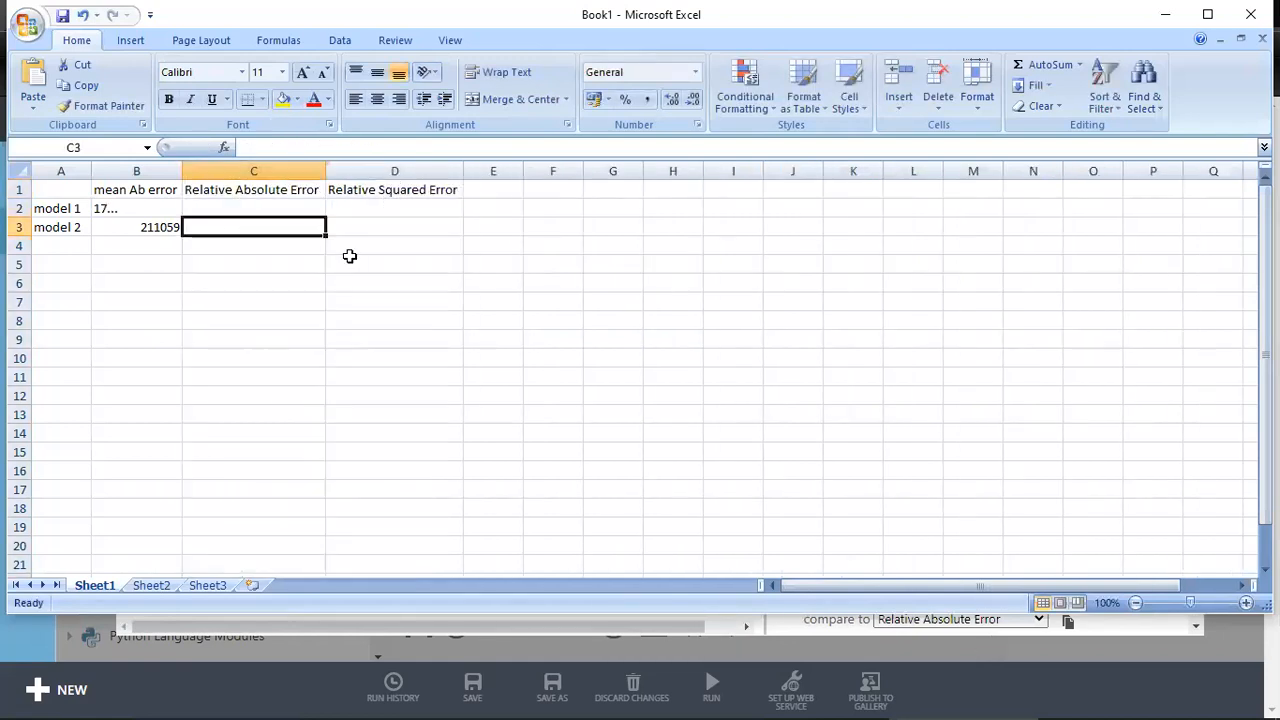
key(alt+Tab)
double_click(576, 406)
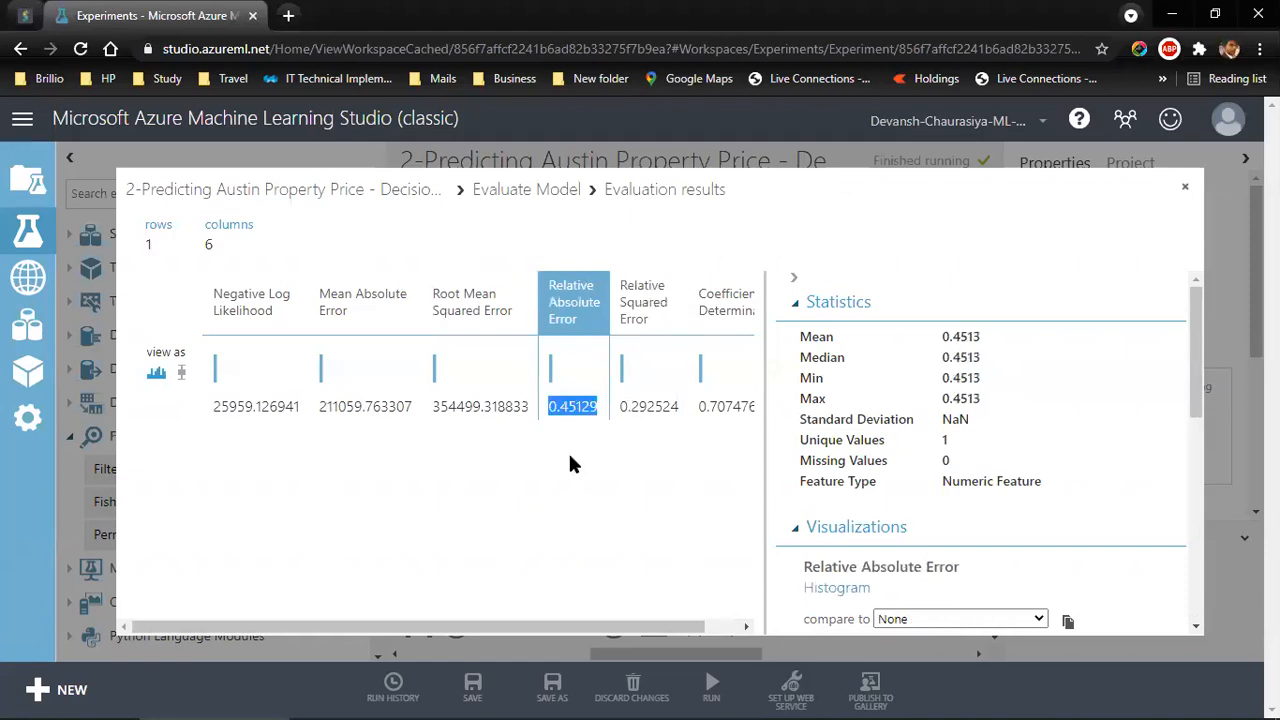
double_click(641, 406)
key(alt+Tab)
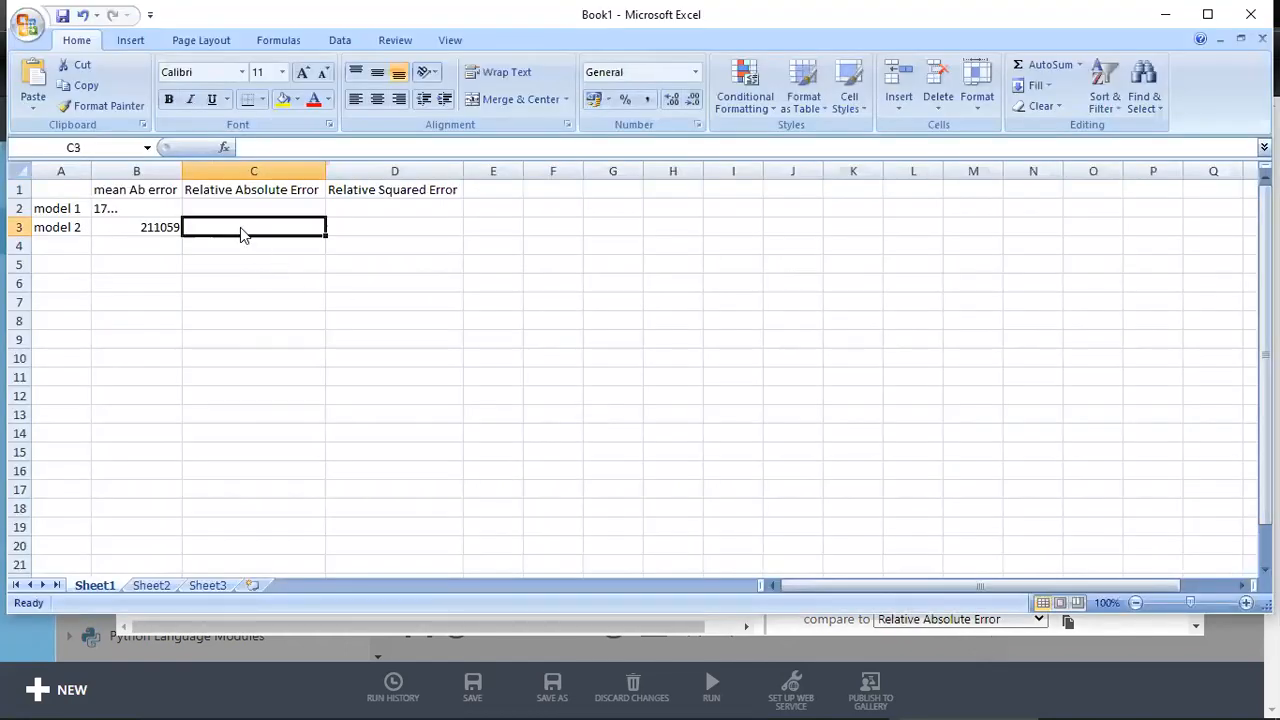
text(0.45)
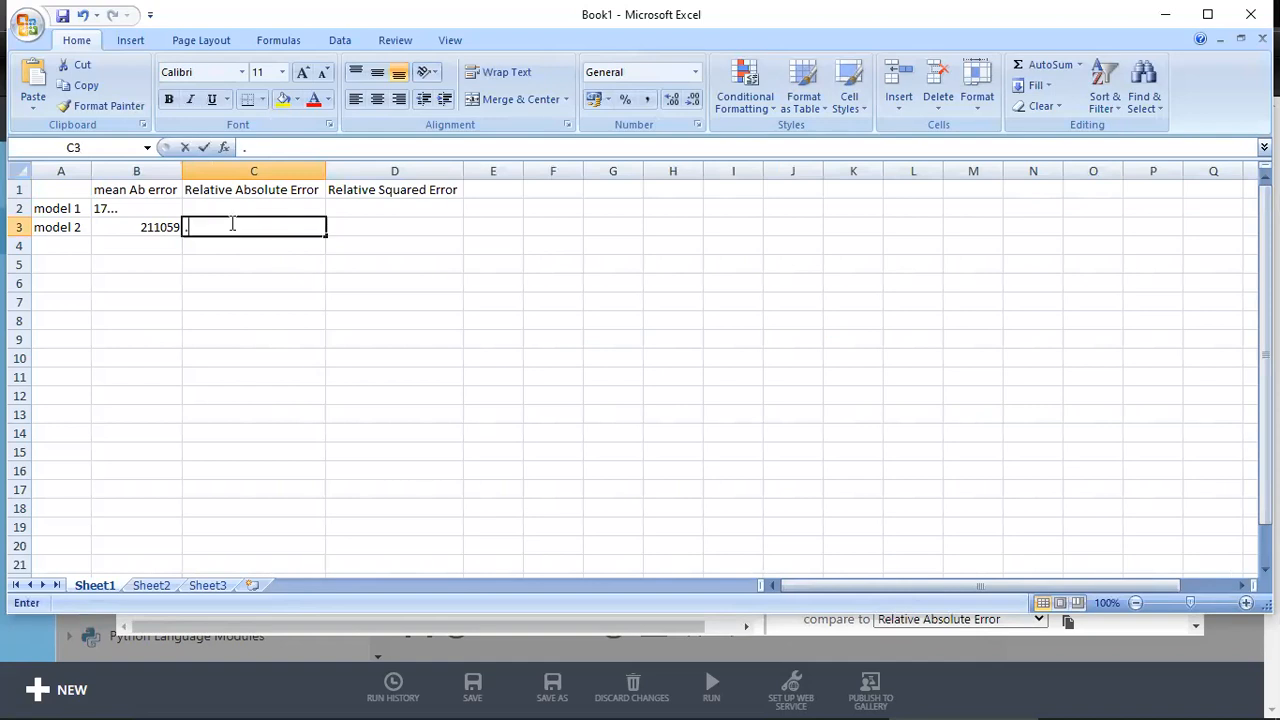
key(Tab)
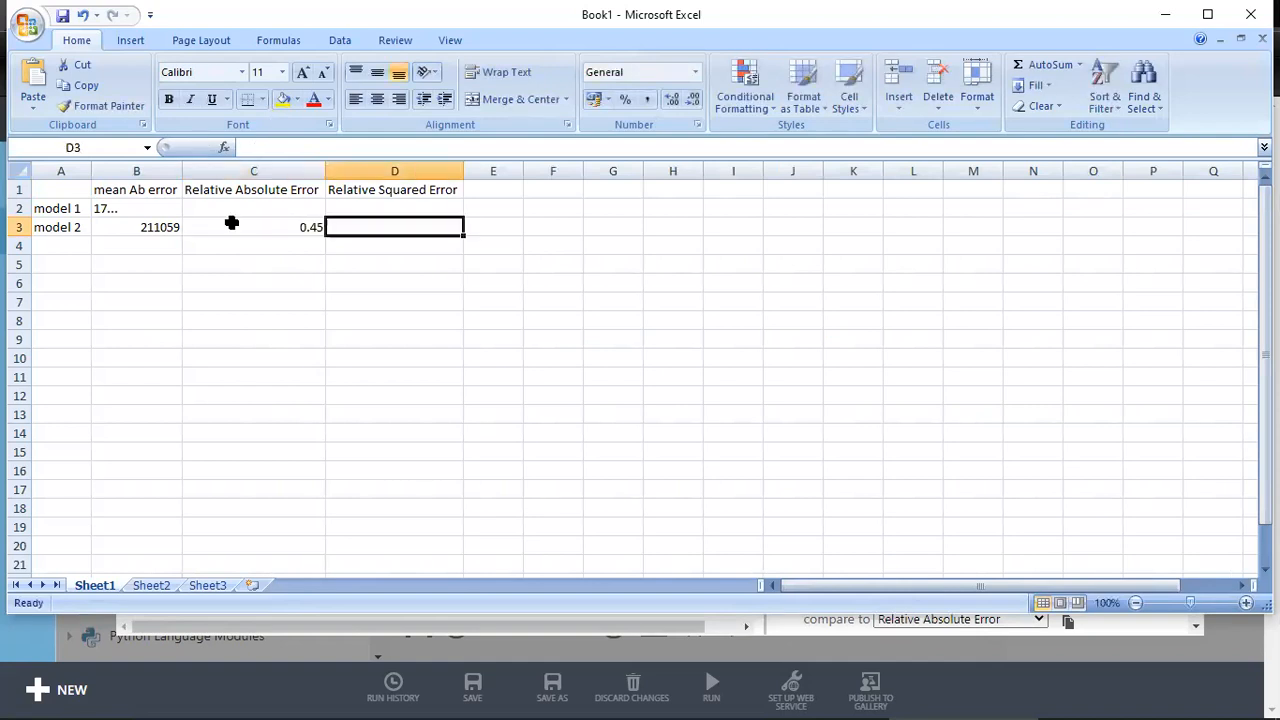
text(.29)
click(249, 207)
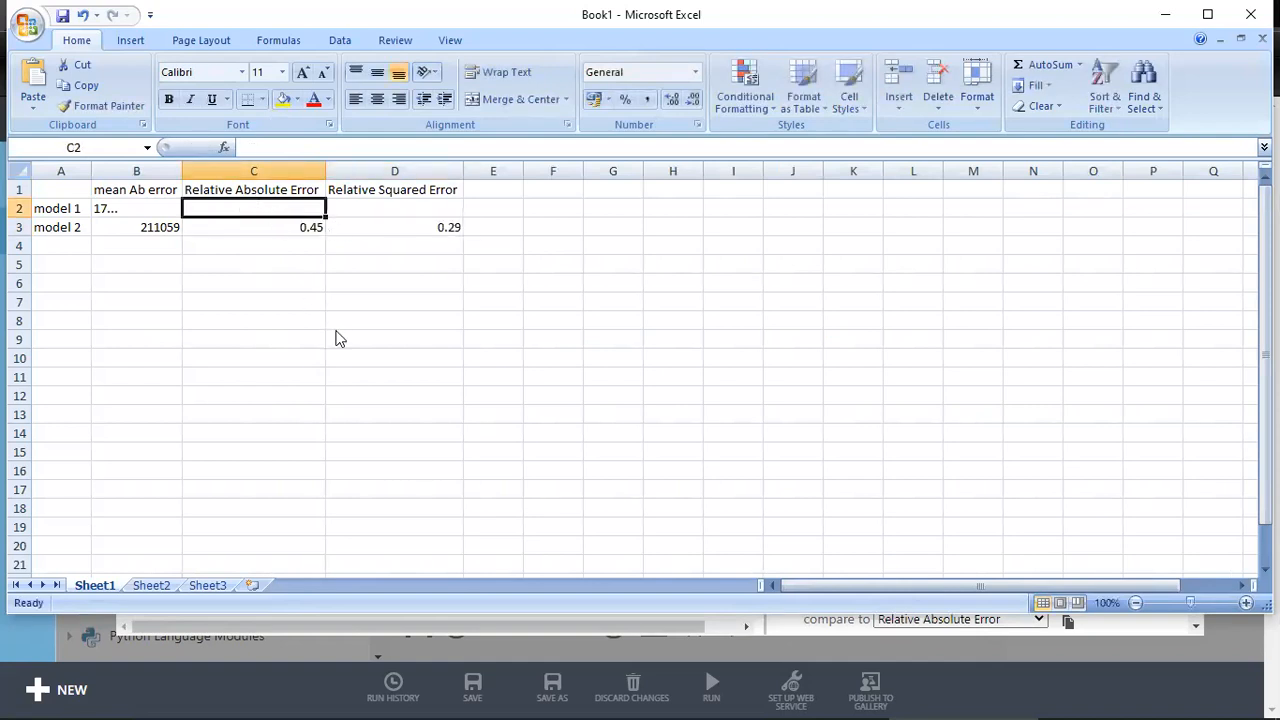
Return to Azure Machine Learning Studio, close the evaluation results, and save the feature-selection experiment
key(alt+Tab)
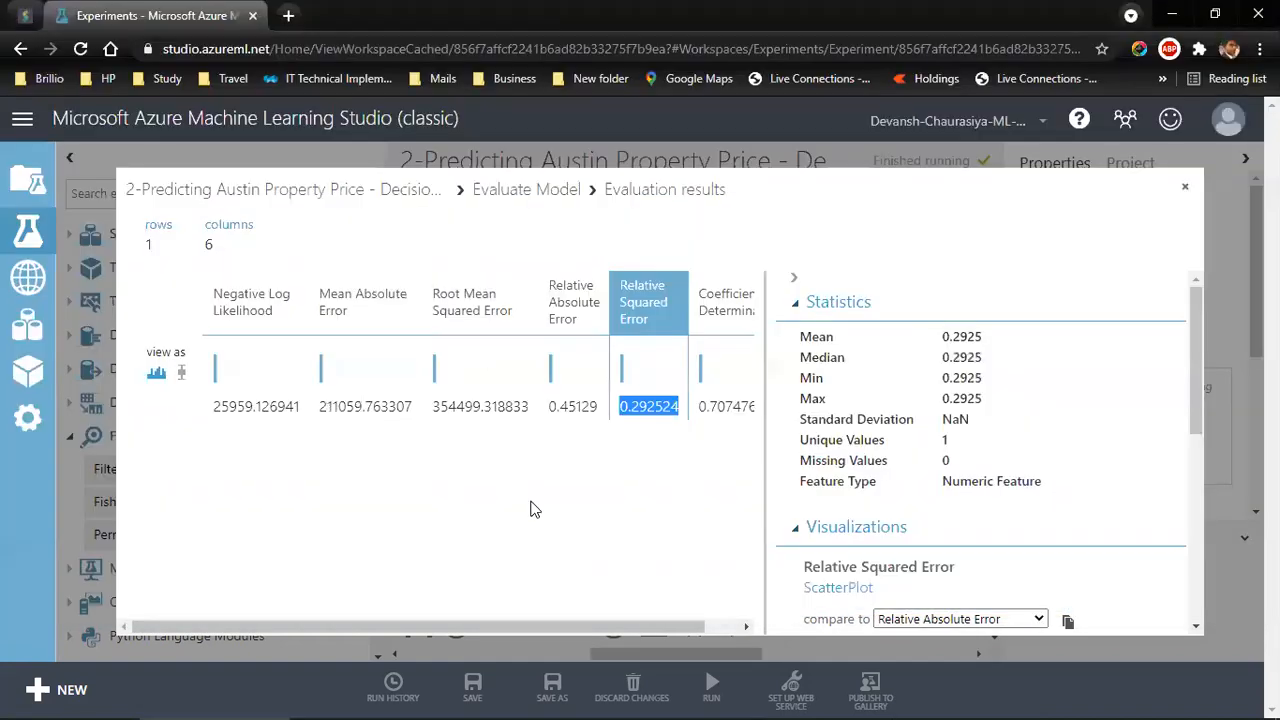
key(alt+Tab)
click(1185, 186)
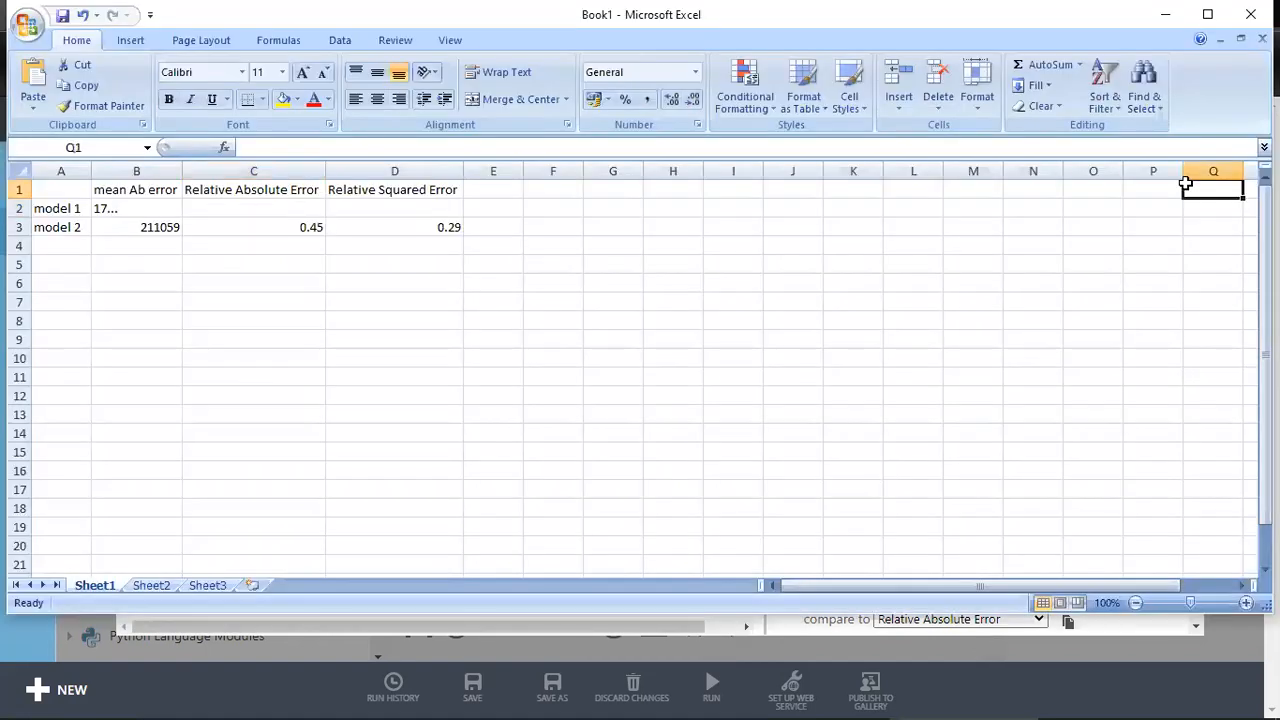
key(alt+Tab)
key(Escape)
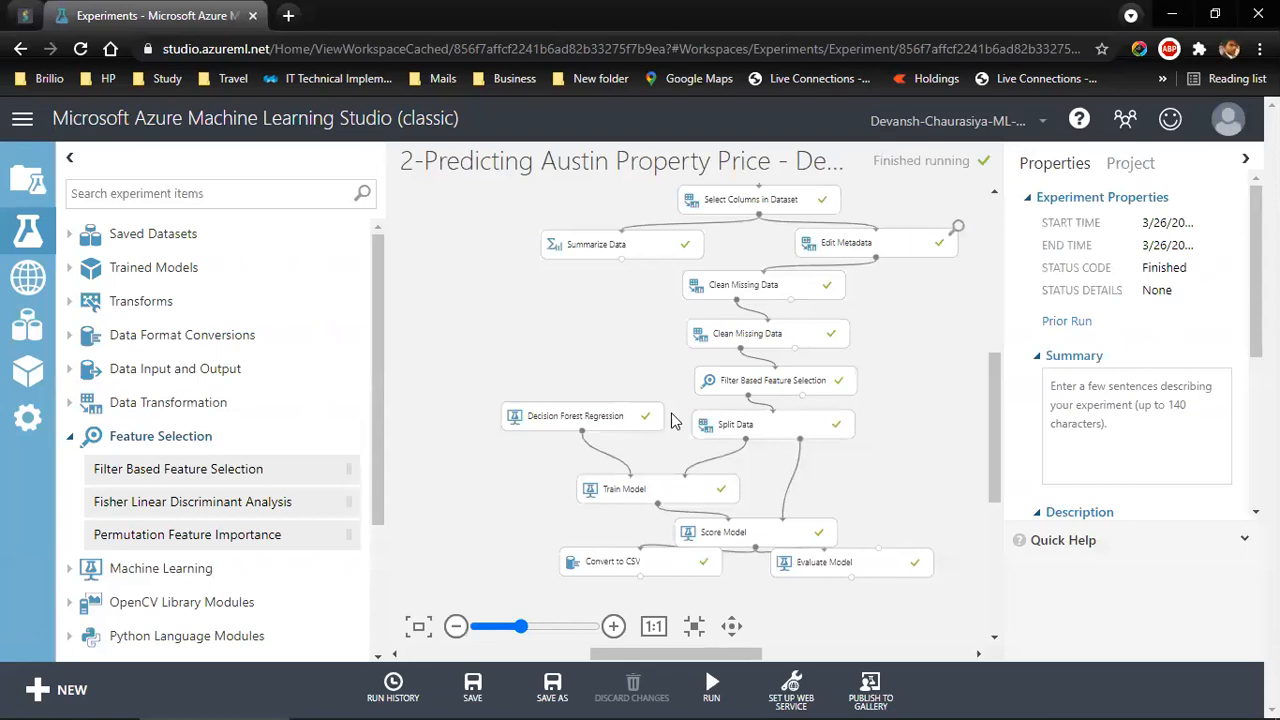
click(475, 683)
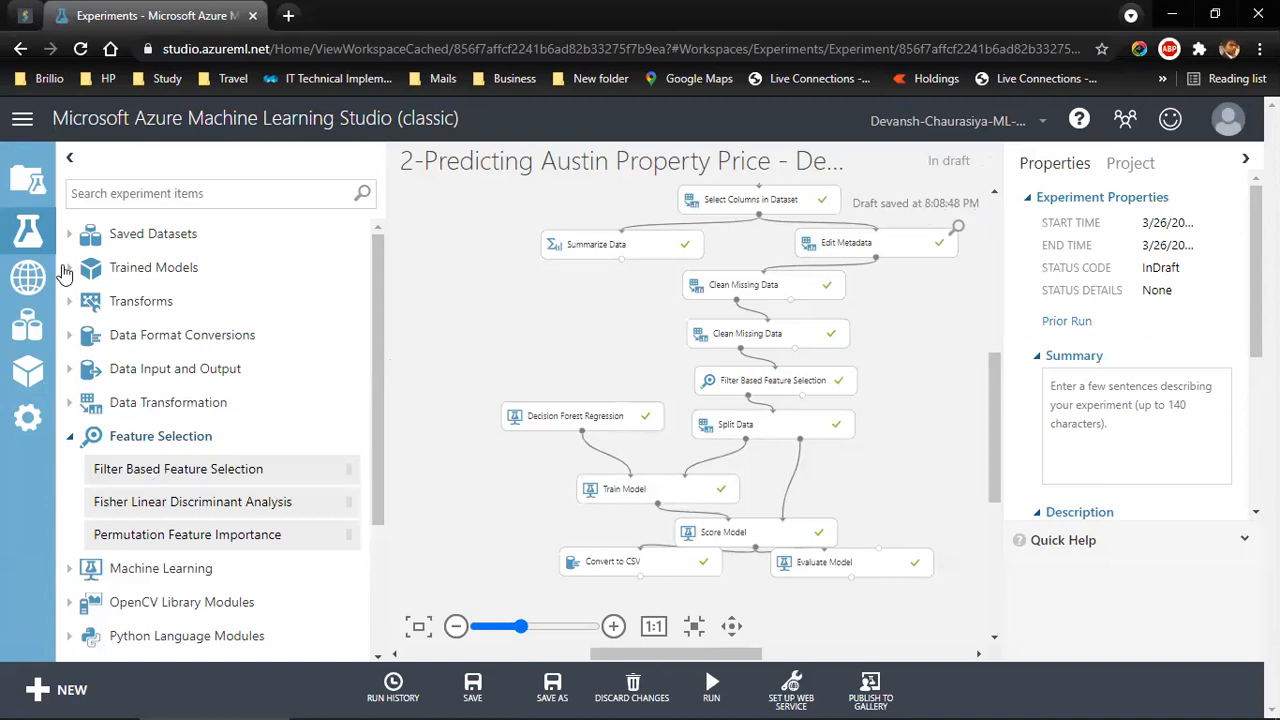
Open the experiment "1-Predicting Austin Property Price" and run only its Evaluate Model module with the modules it depends on
click(24, 234)
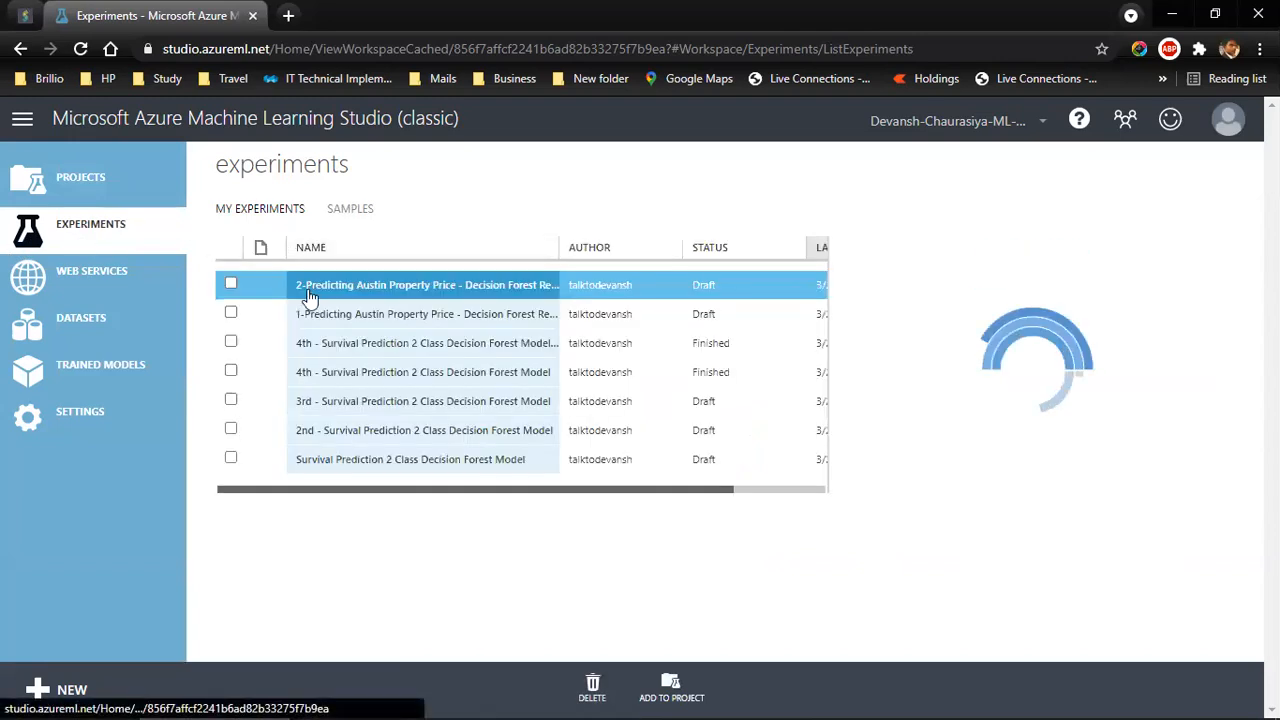
click(370, 316)
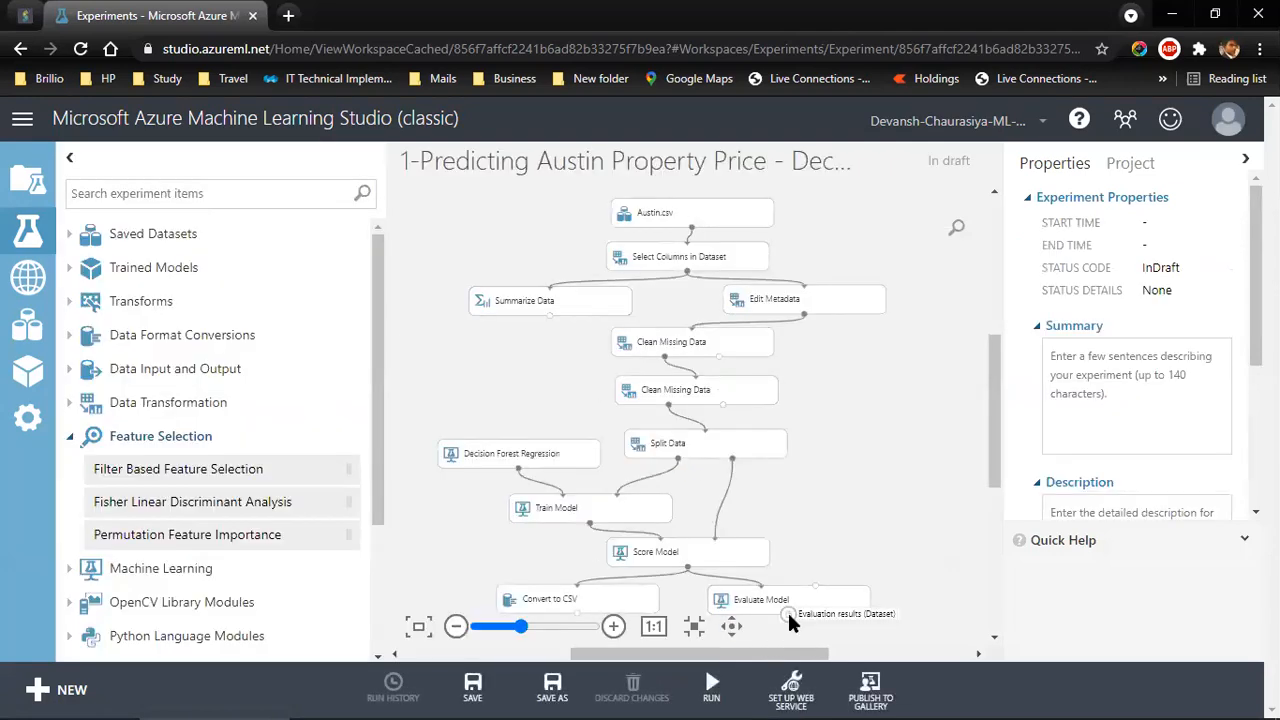
right_click(787, 618)
click(778, 600)
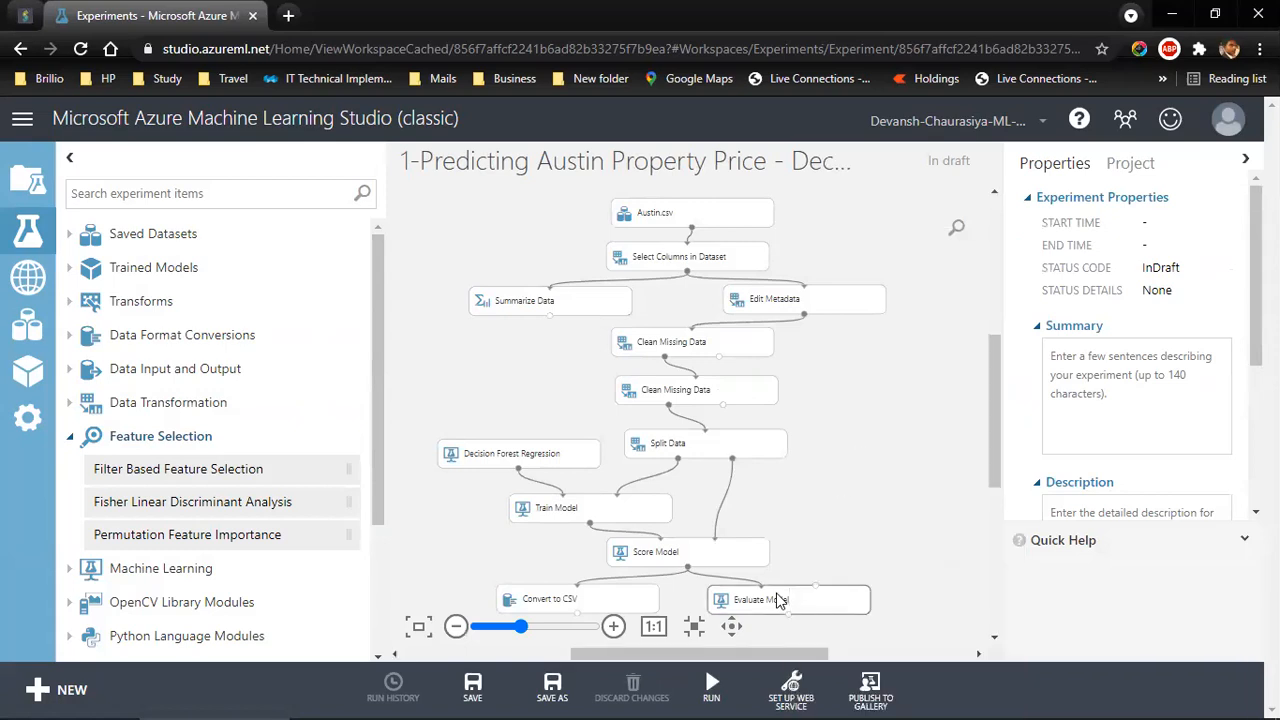
mouse_move(711, 685)
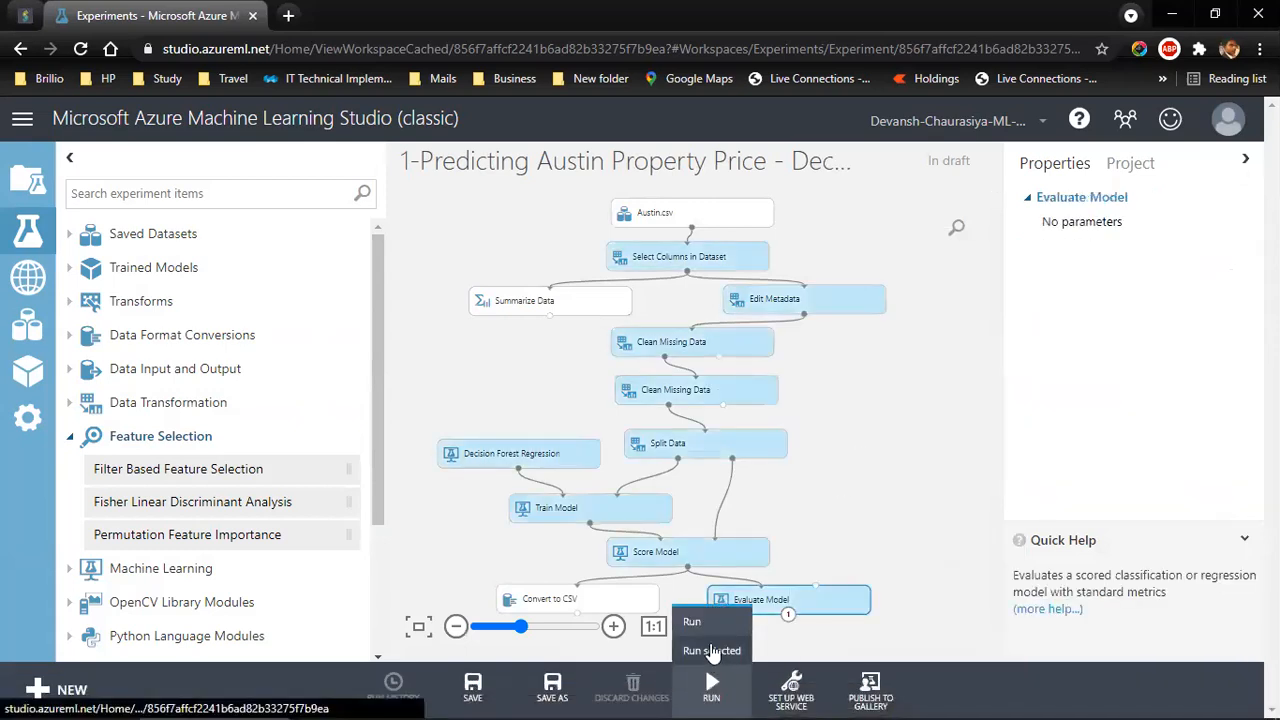
click(712, 651)
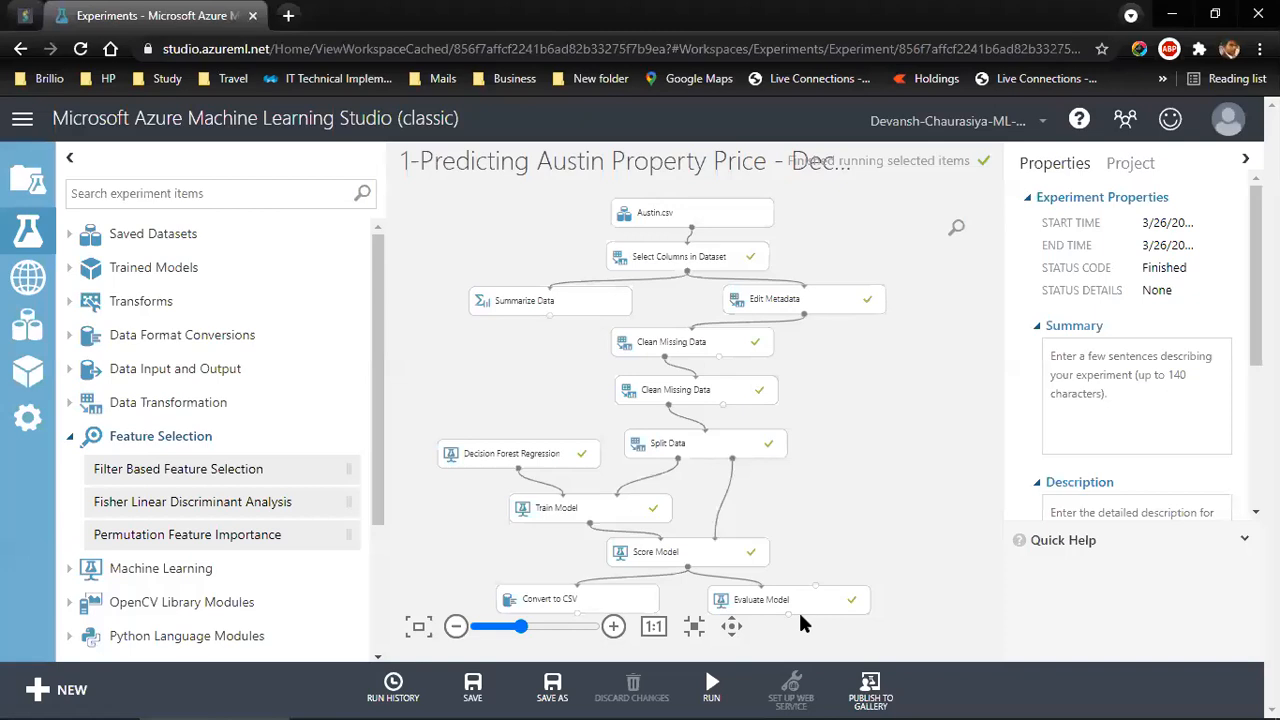
Visualize the first experiment's evaluation results and enter its mean absolute error, rounded to 172891, in cell B2 for model 1 in Excel
click(798, 610)
click(834, 656)
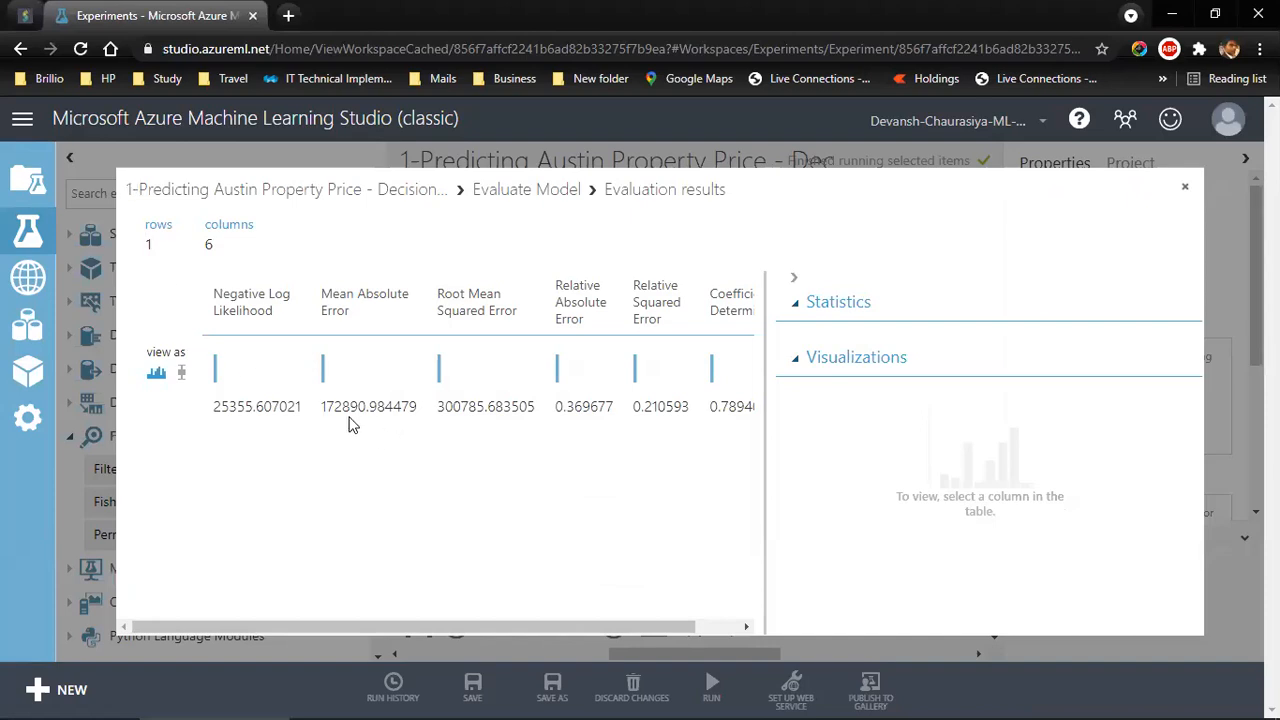
drag(336, 405, 362, 406)
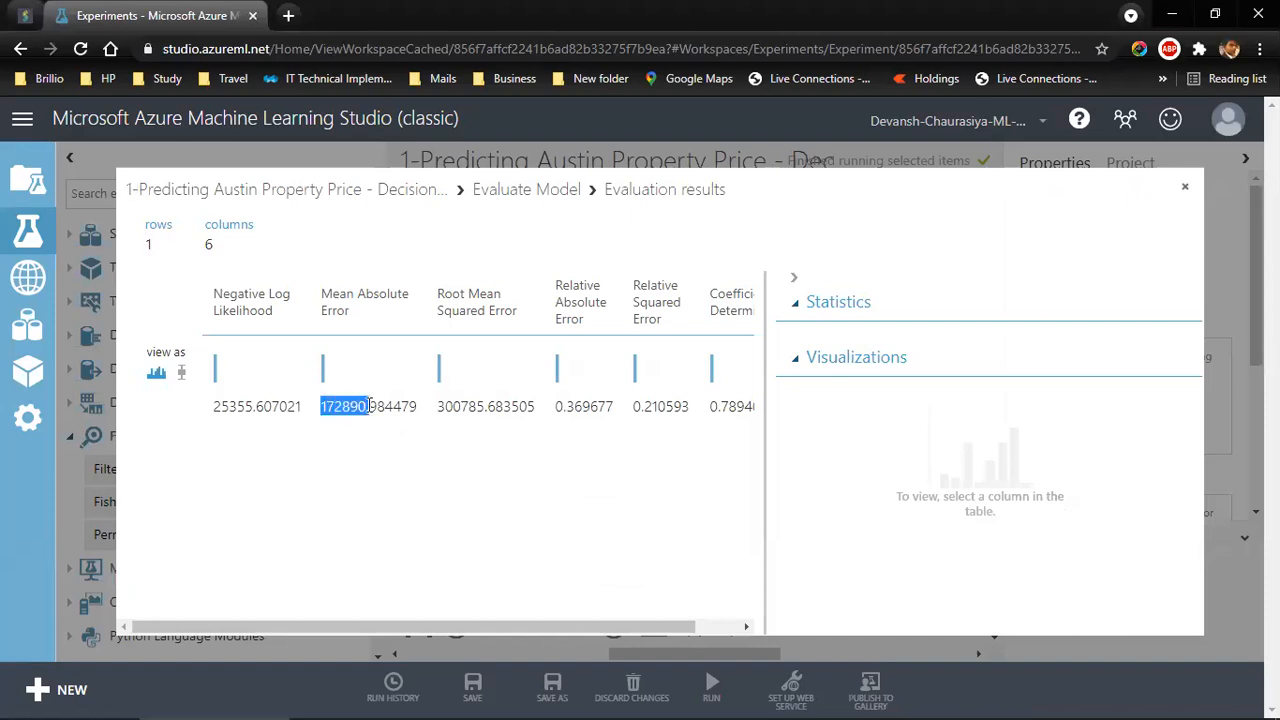
key(alt+Tab)
click(157, 206)
double_click(165, 207)
drag(165, 207, 45, 208)
text(172890.)
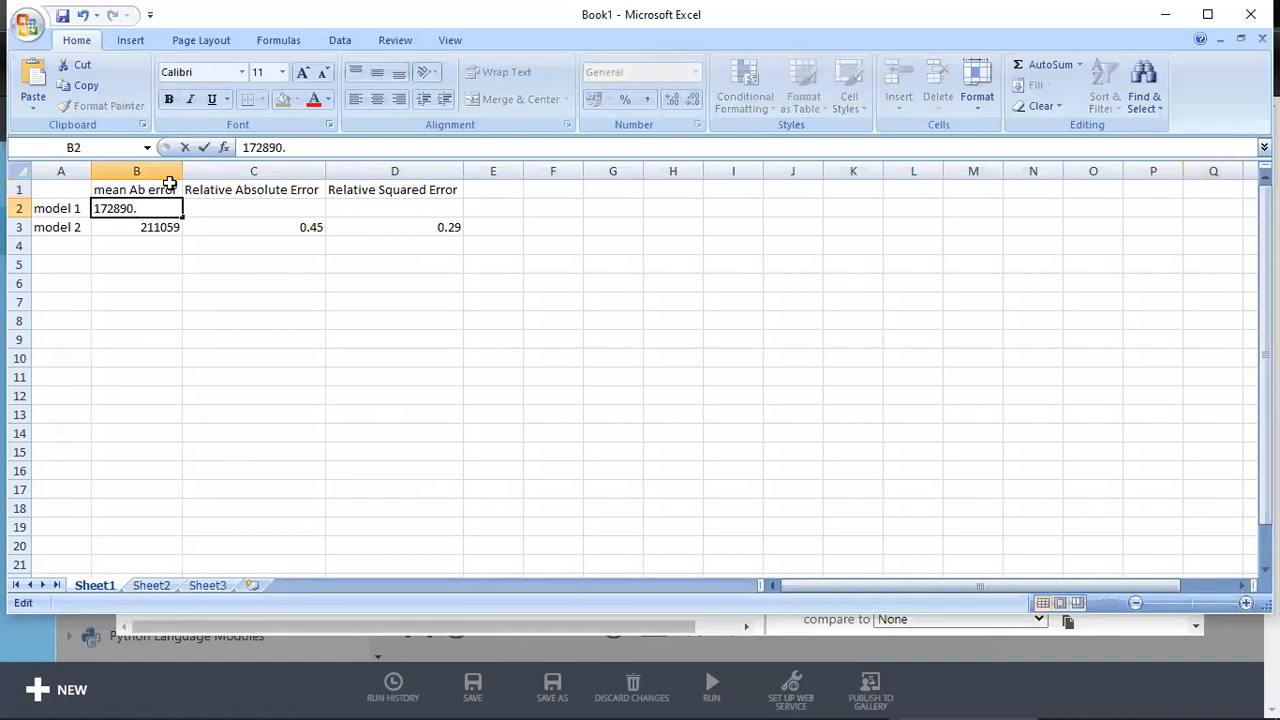
key(Tab)
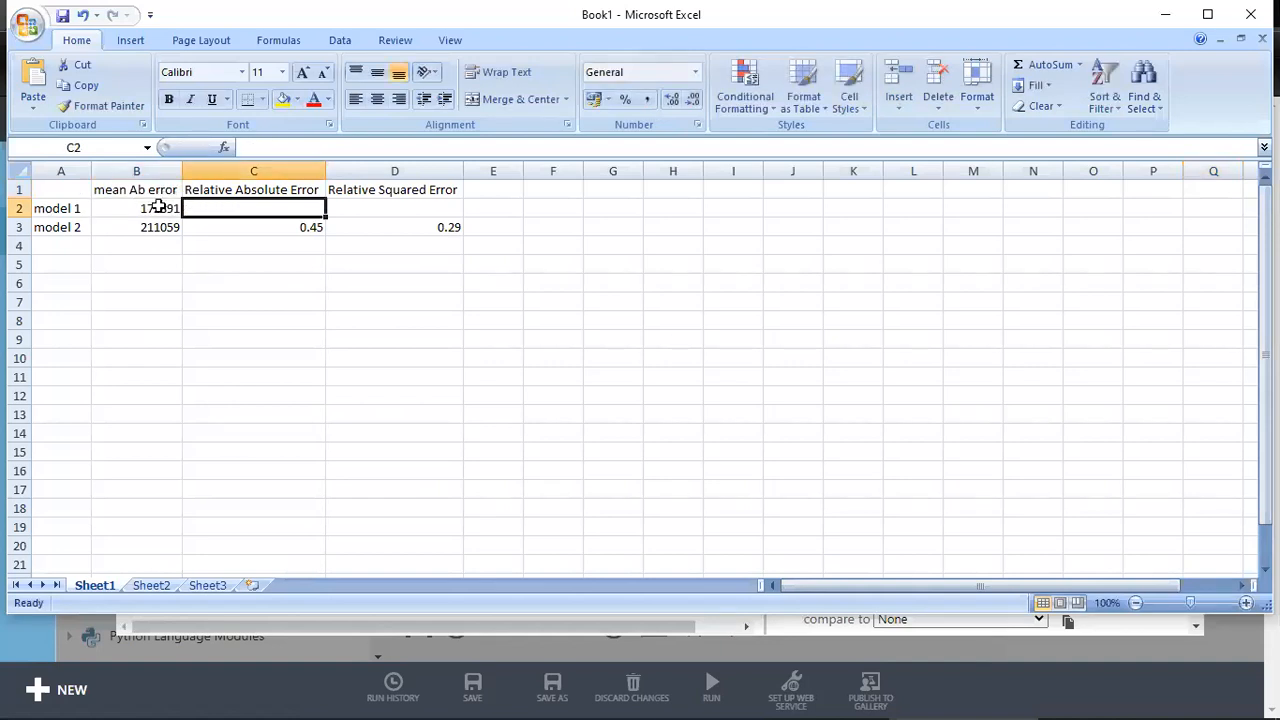
click(159, 206)
key(alt+Tab)
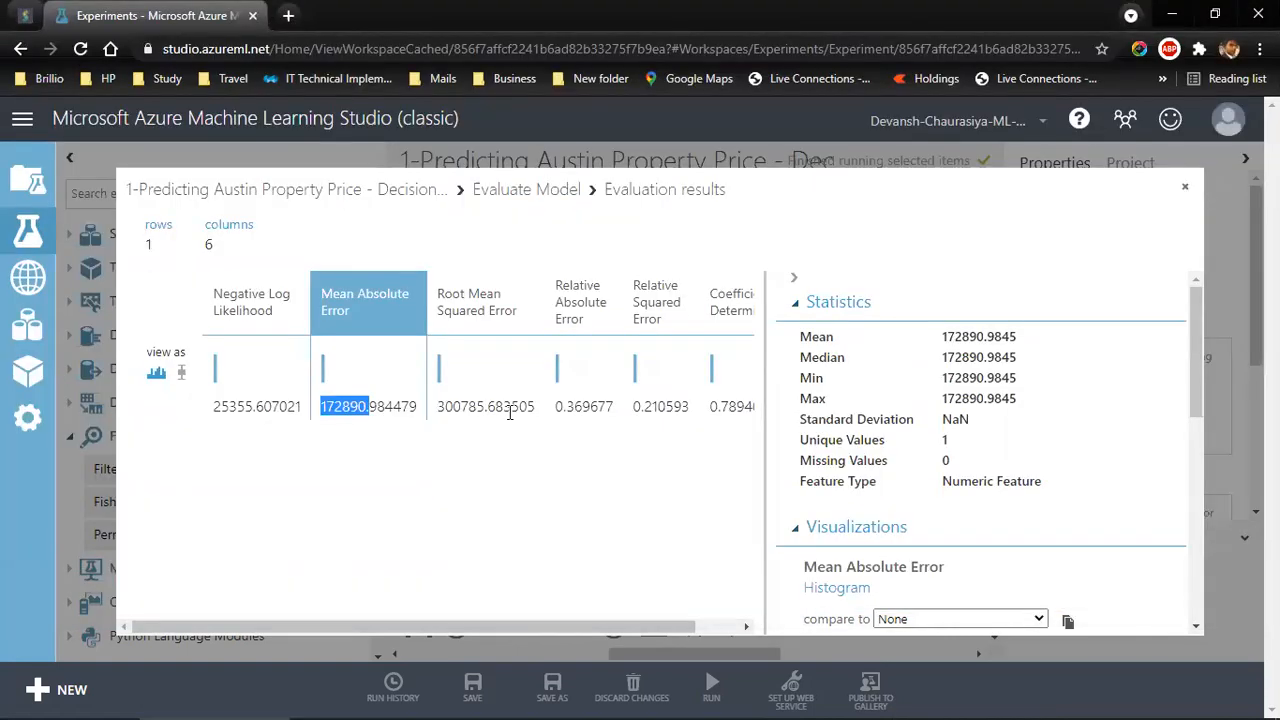
Switch to Excel and enter model 1's relative absolute error as 0.36 in cell C2 and its relative squared error as 0.21 in cell D2
key(alt+Tab)
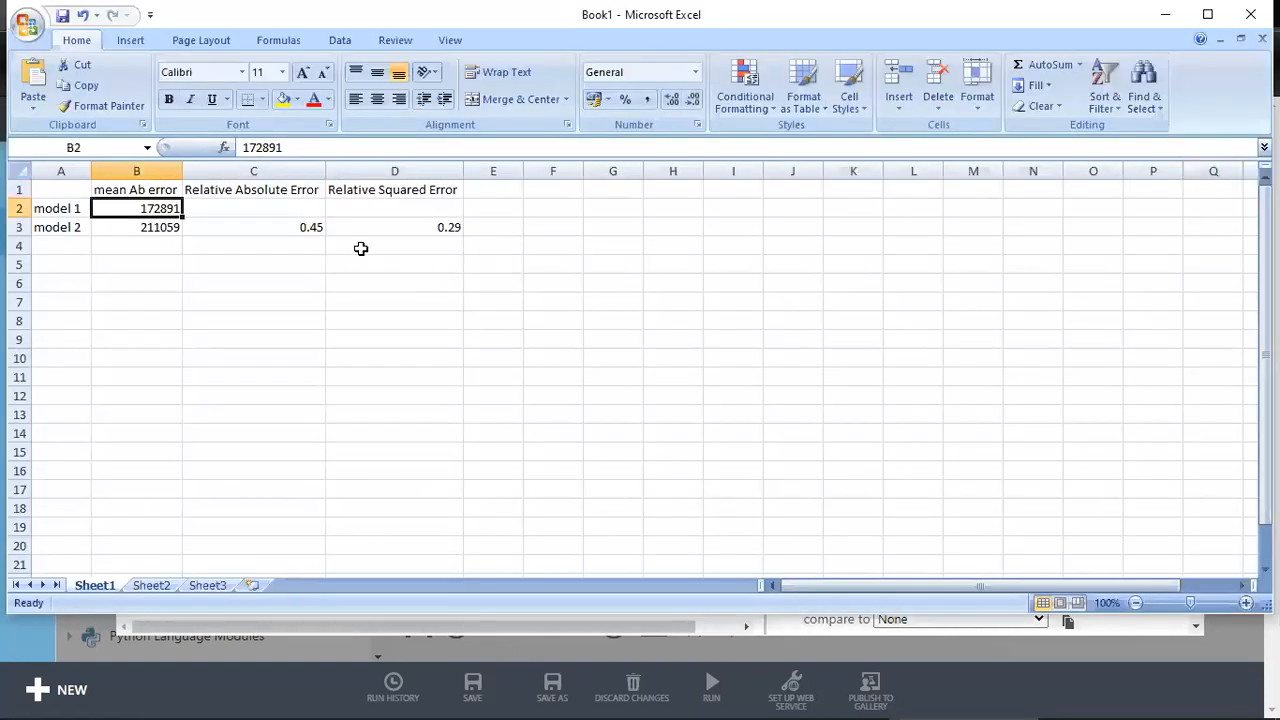
click(280, 206)
text(.36)
key(Tab)
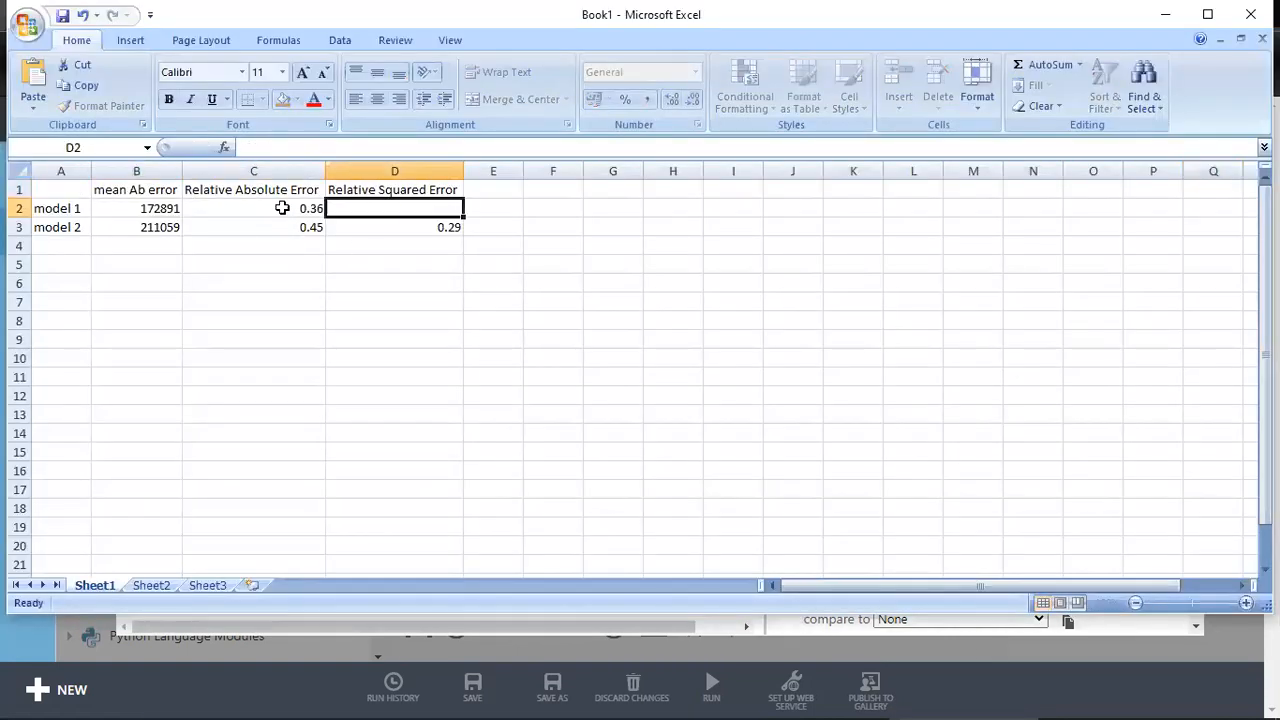
key(alt+Tab)
key(alt+Tab)
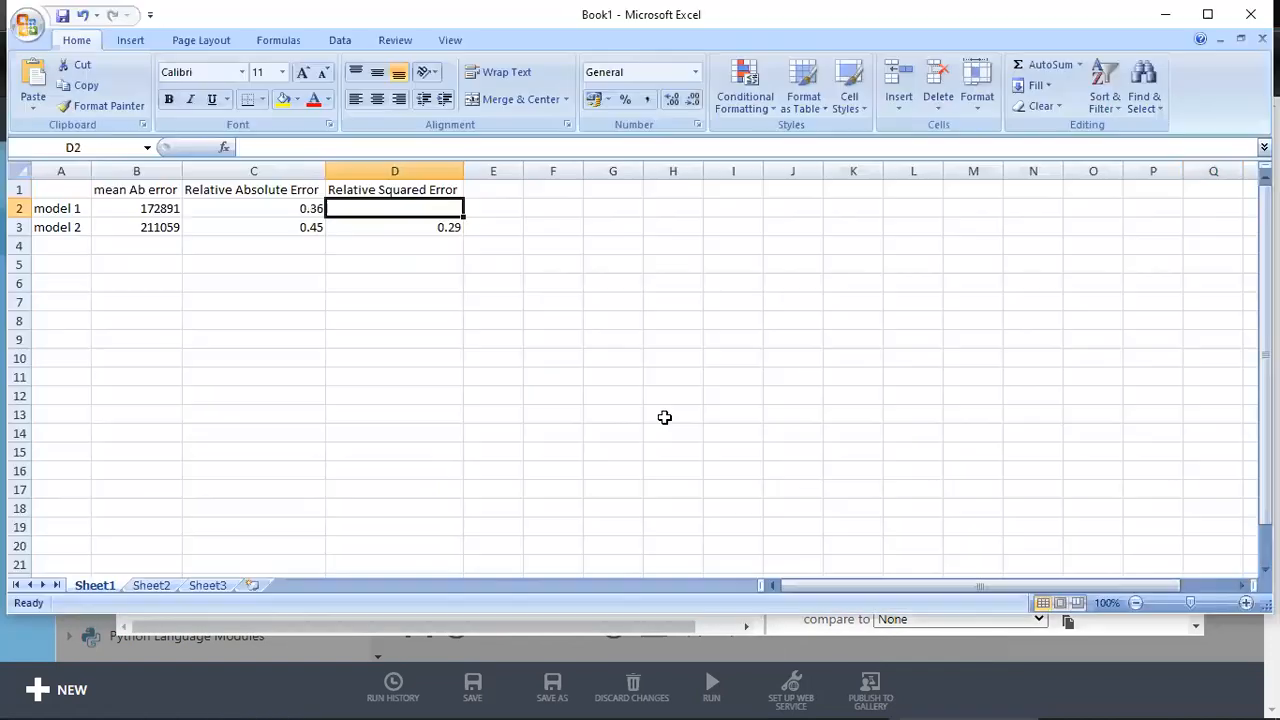
text(0.21)
key(Tab)
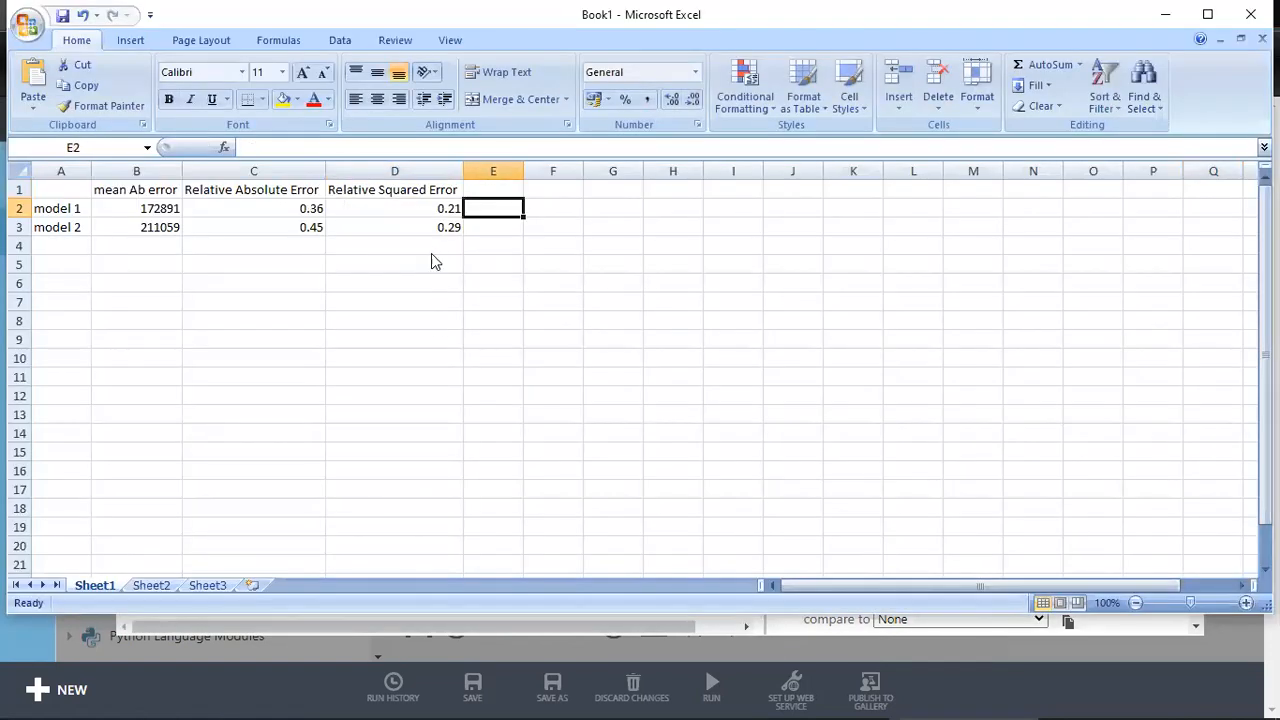
Highlight the model 1 row, cells A2 to D2, with a green fill
drag(163, 214, 391, 208)
drag(52, 208, 390, 207)
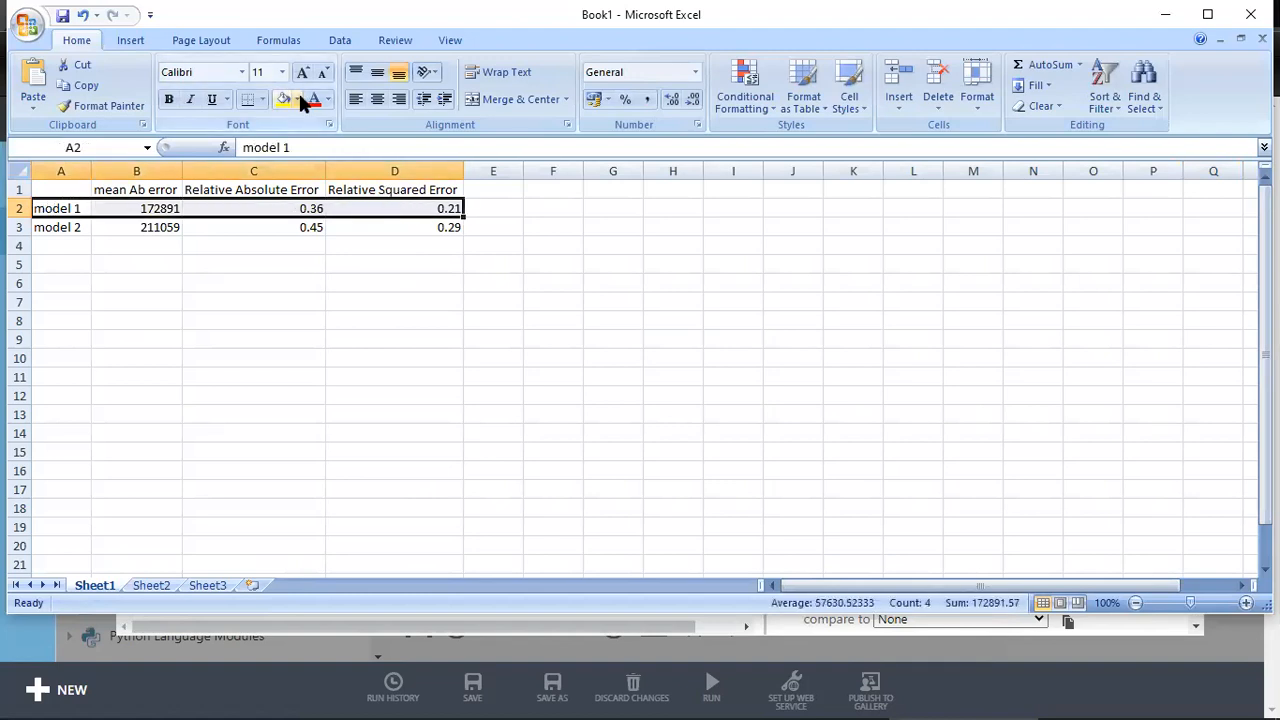
click(298, 96)
click(341, 238)
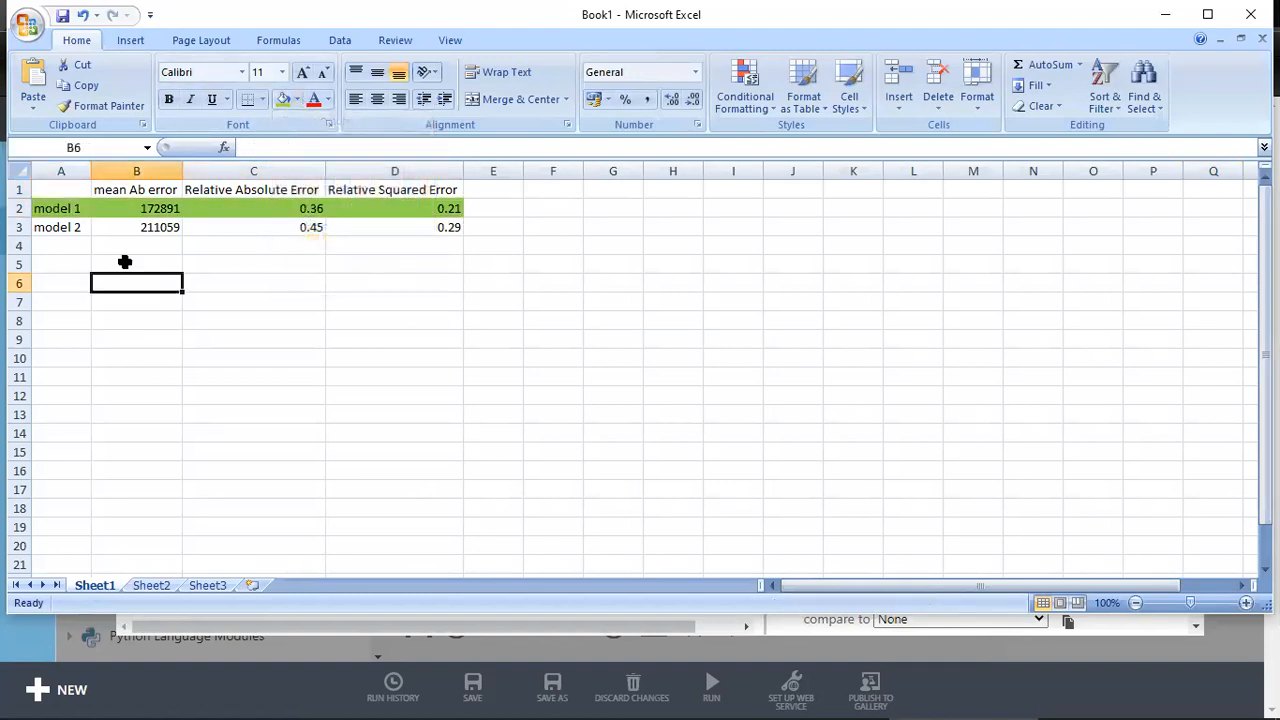
Add the row label "model 3" in cell A4 below model 2
click(75, 246)
key(ctrl+apostrophe)
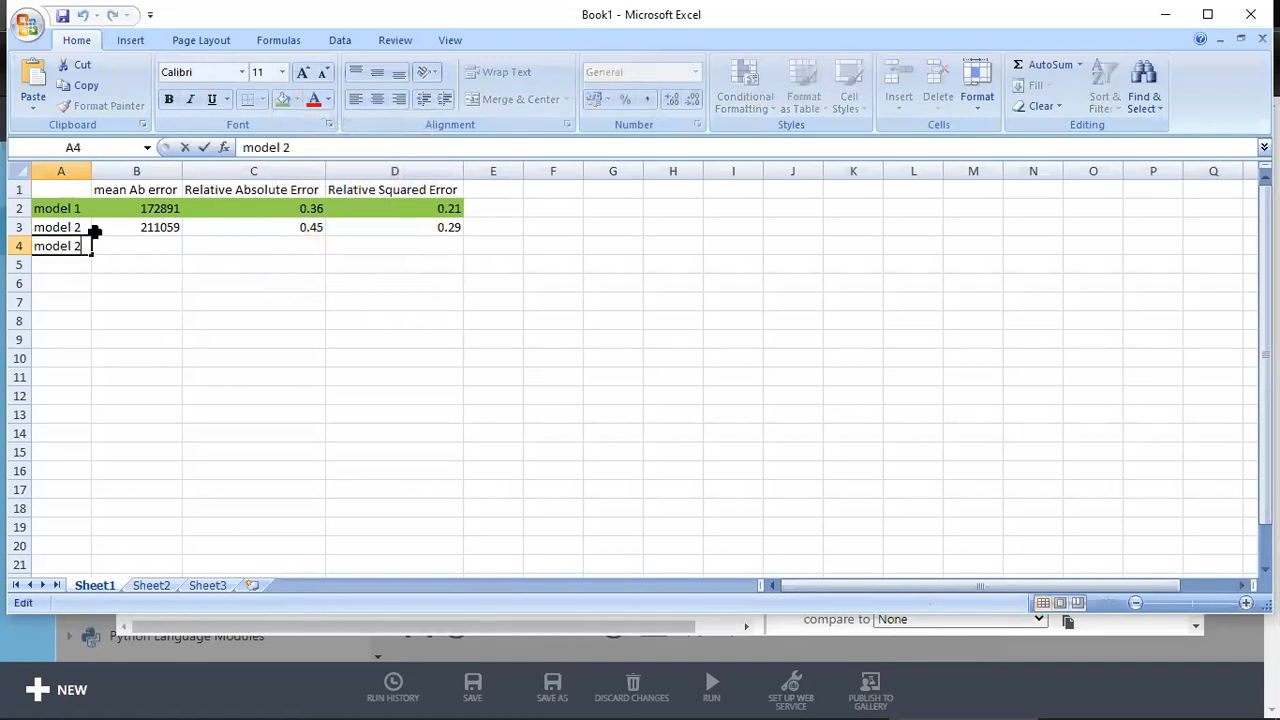
text(3)
key(Tab)
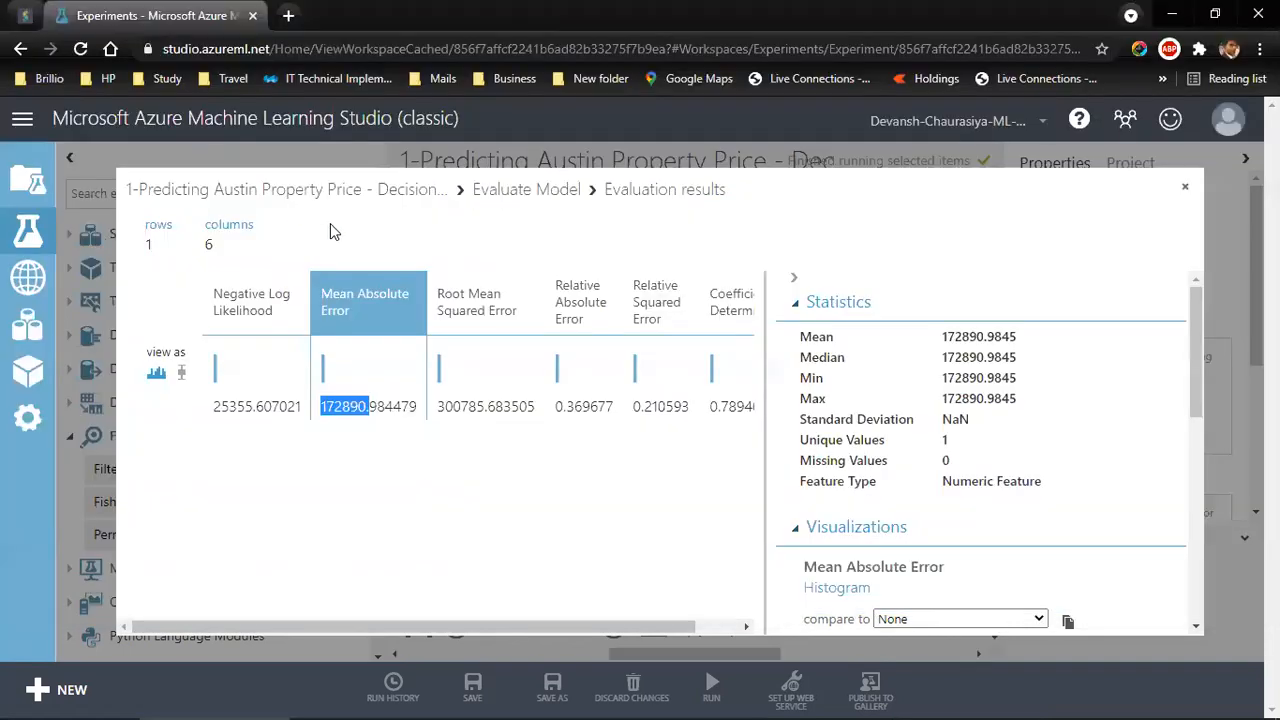
Return to Azure Machine Learning Studio, close the evaluation results, and save the experiment "1-Predicting Austin Property Price"
click(1185, 187)
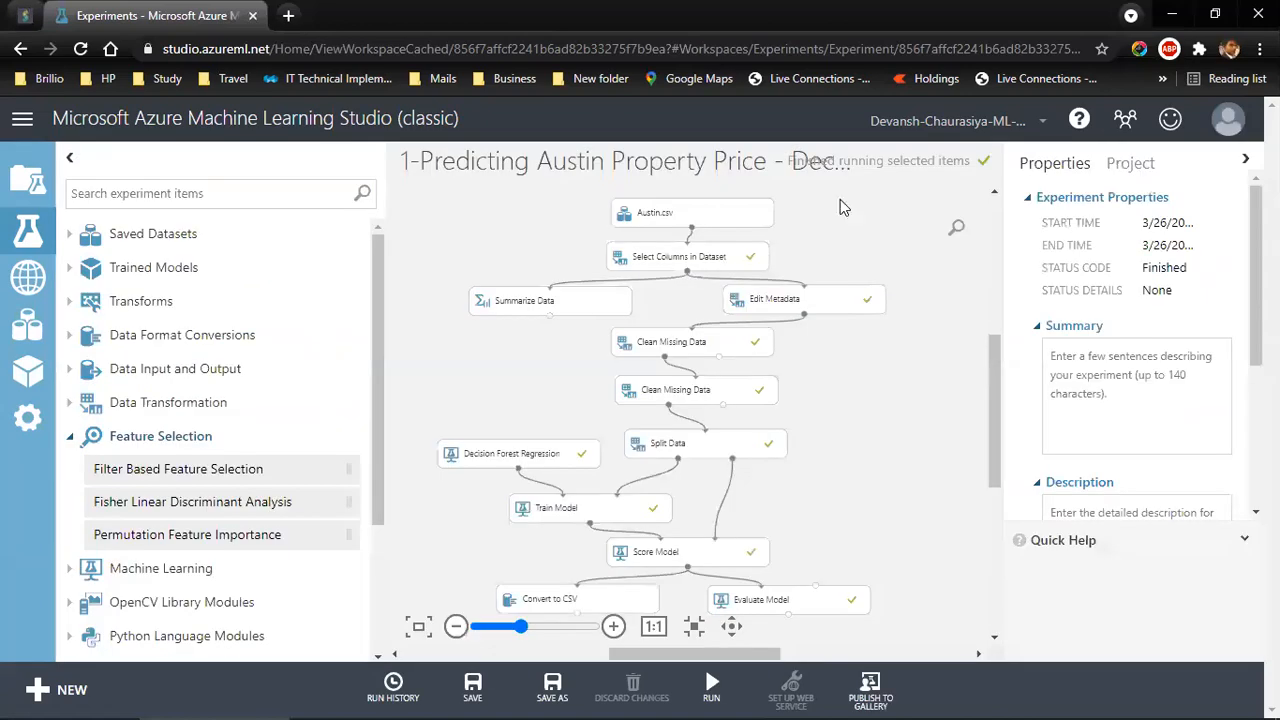
click(472, 688)
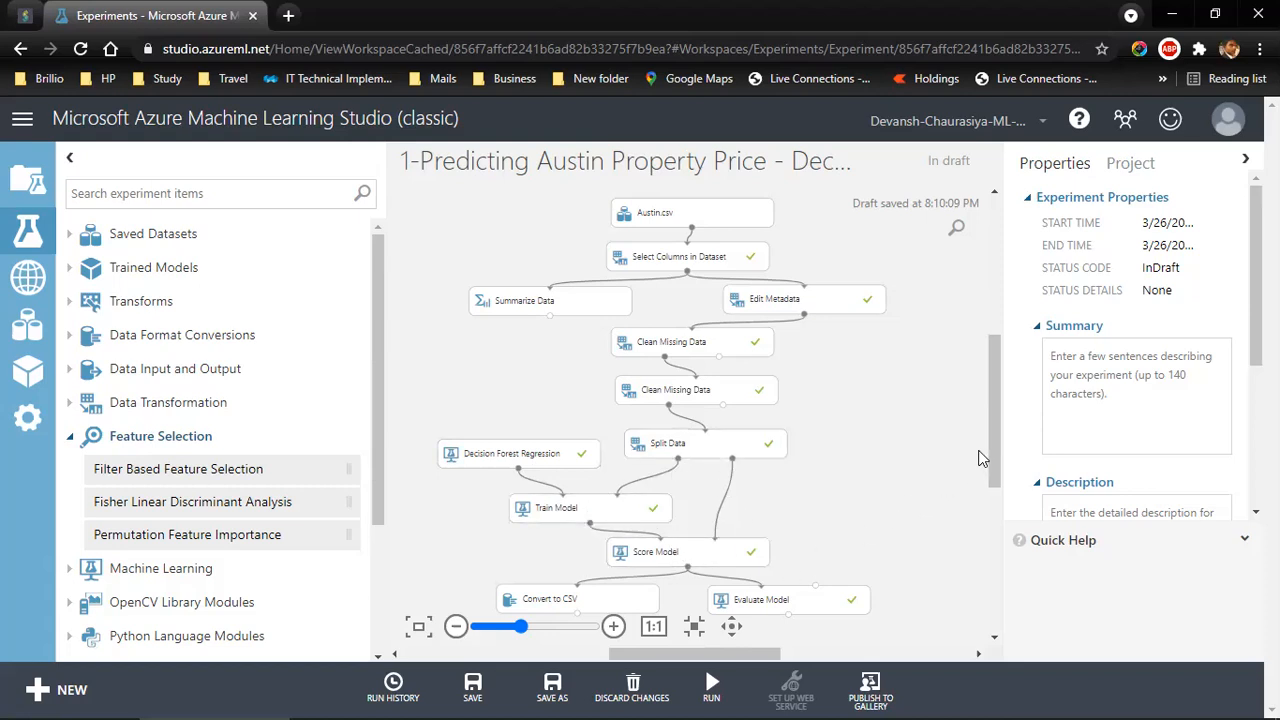
Look over the experiment's modules and review model 2's three error values in Excel, returning to Azure Machine Learning Studio
drag(989, 451, 988, 491)
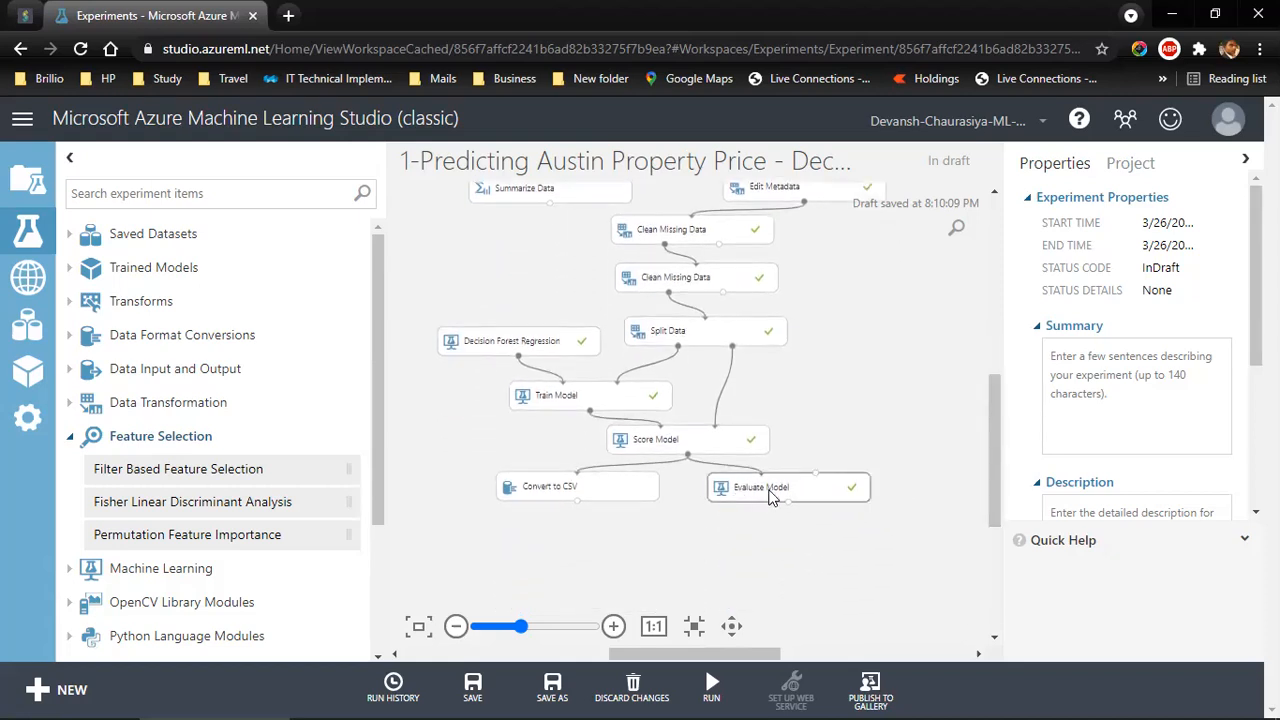
drag(991, 476, 987, 437)
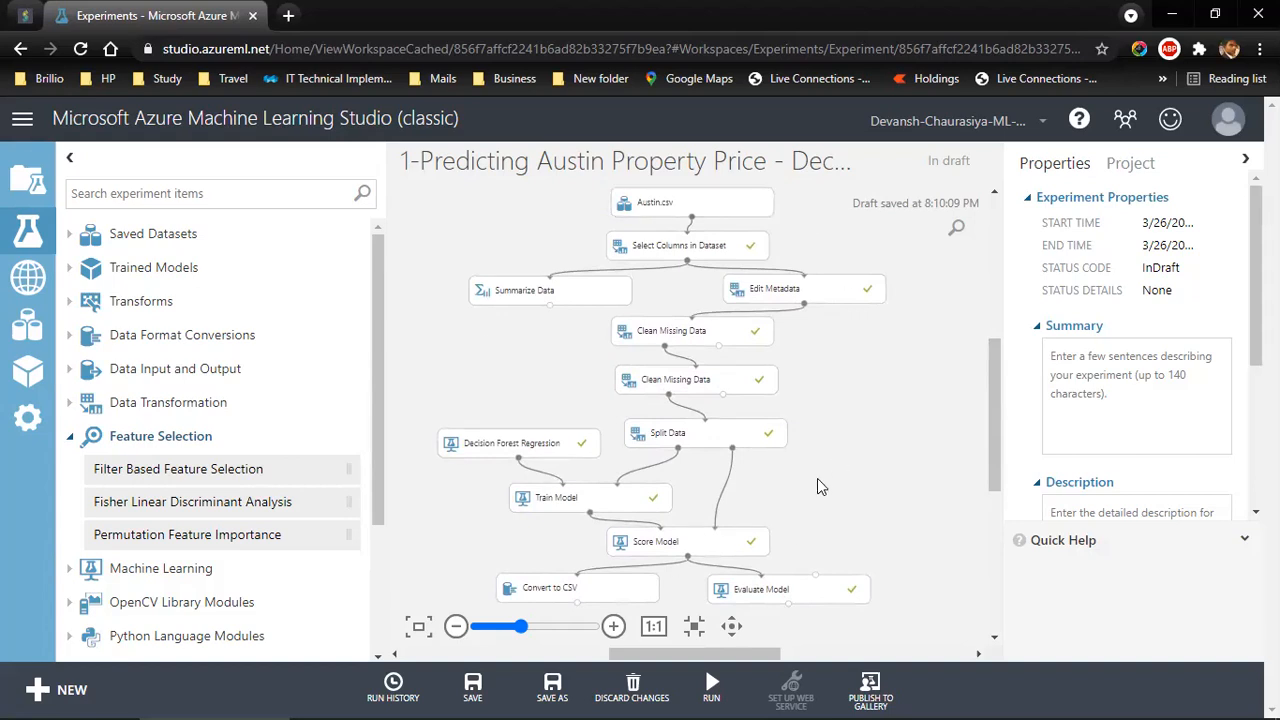
key(alt+Tab)
drag(280, 228, 403, 228)
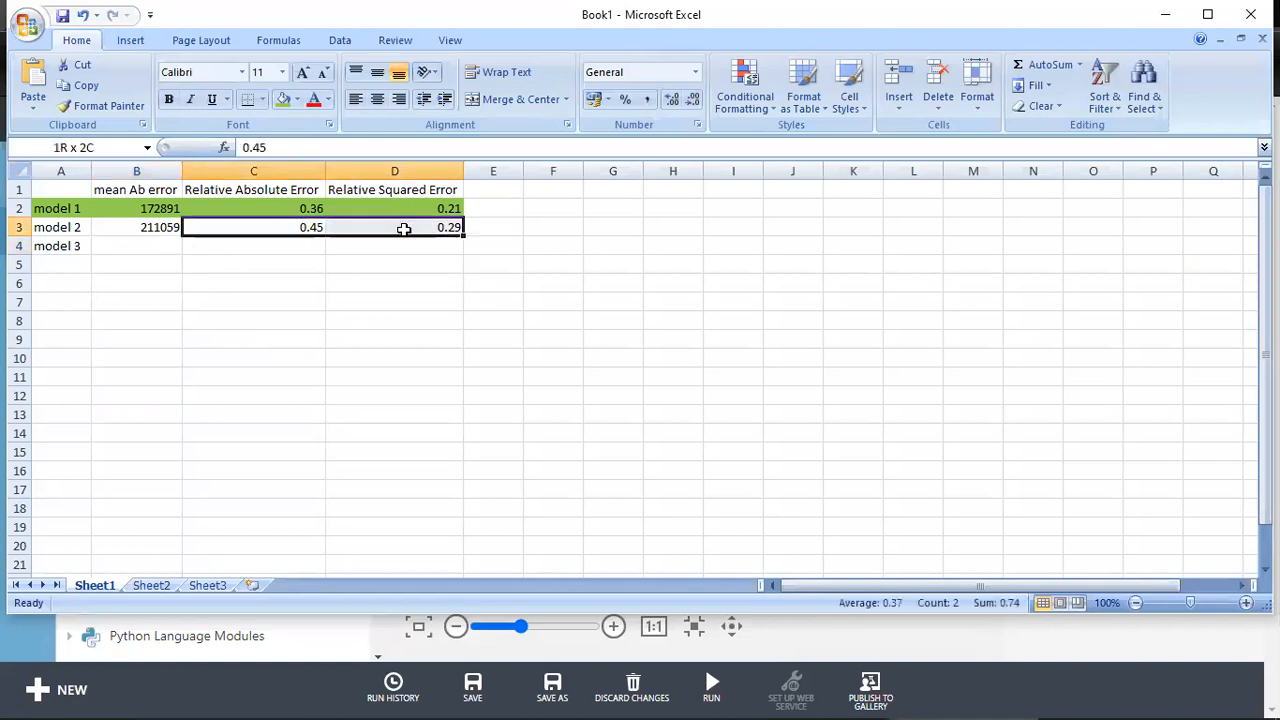
drag(157, 230, 384, 222)
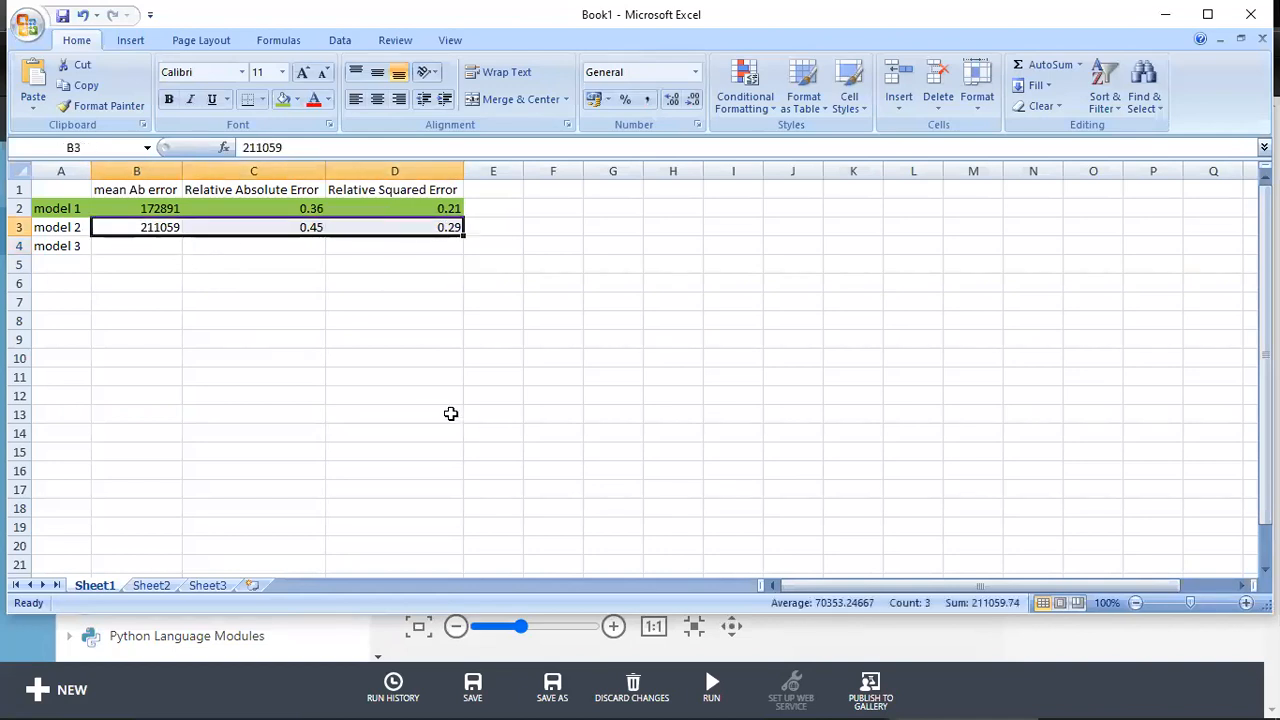
key(alt+Tab)
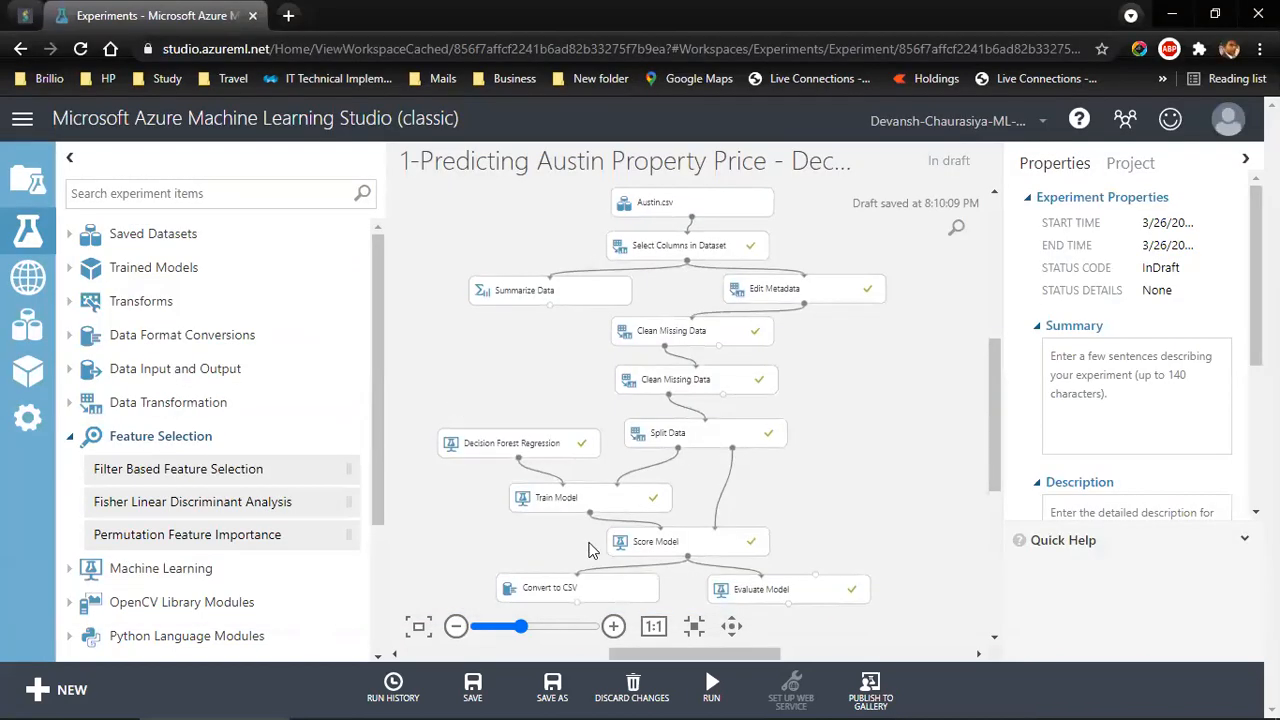